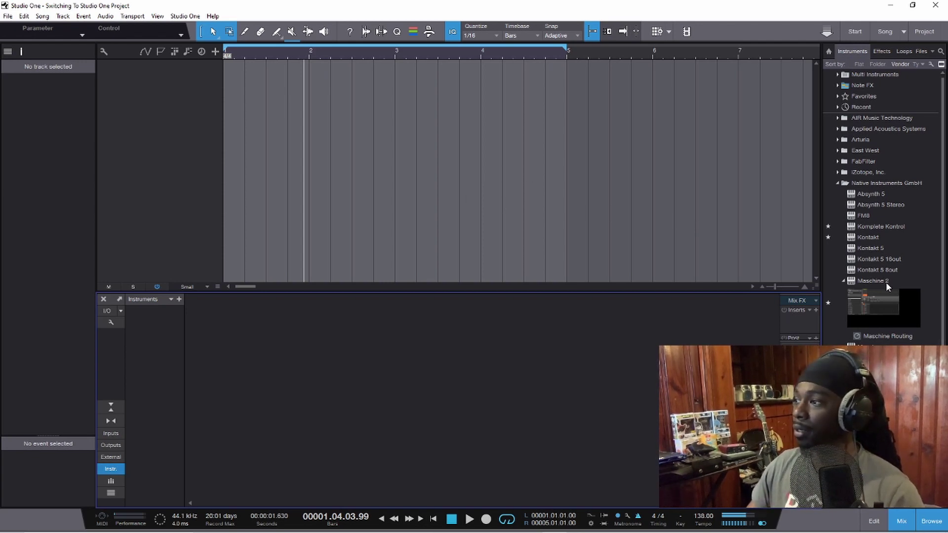
- Add Maschine 2 as an instrument track and activate its outputs Maschine Out 2 through 16
{"action": "left_click_drag", "start_coordinate": [886, 282], "coordinate": [435, 199]}
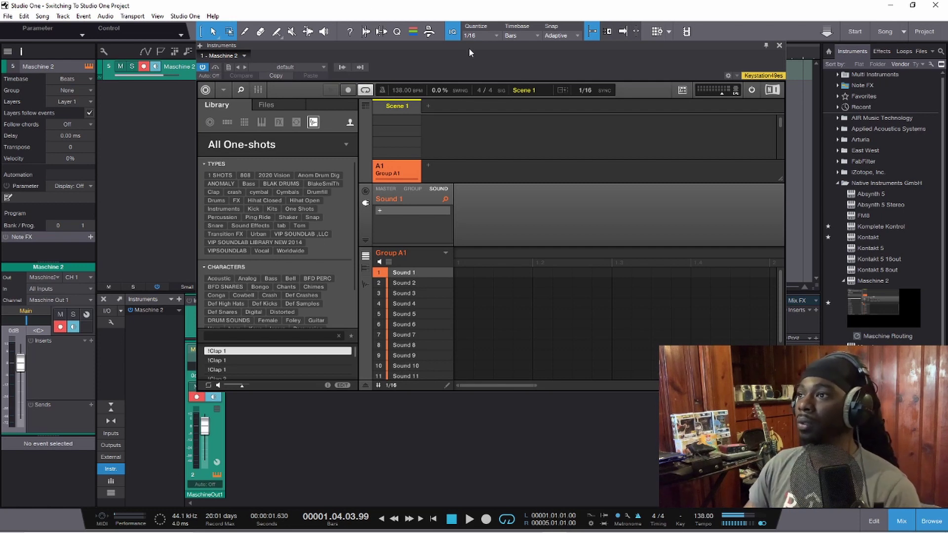
{"action": "left_click_drag", "start_coordinate": [469, 47], "coordinate": [397, 46]}
{"action": "left_click", "coordinate": [275, 88]}
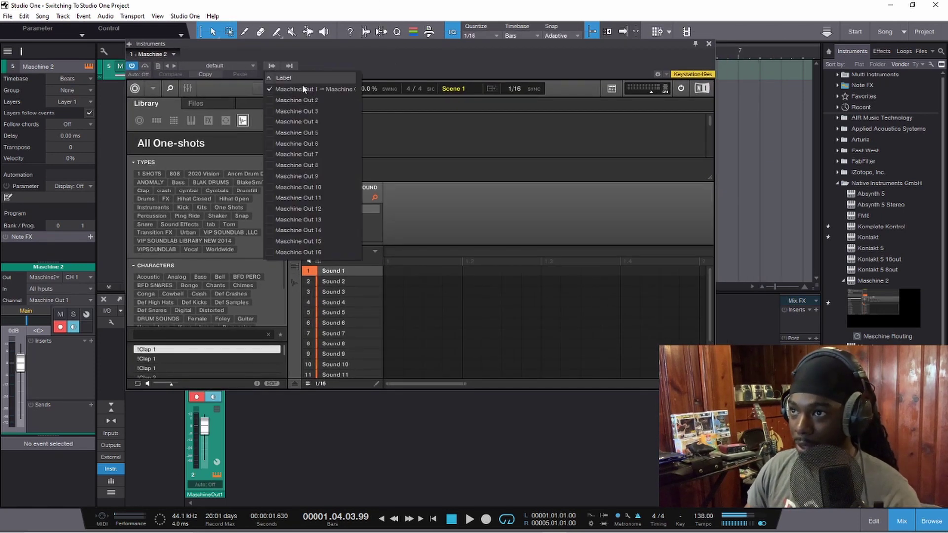
{"action": "left_click_drag", "start_coordinate": [273, 99], "coordinate": [273, 240]}
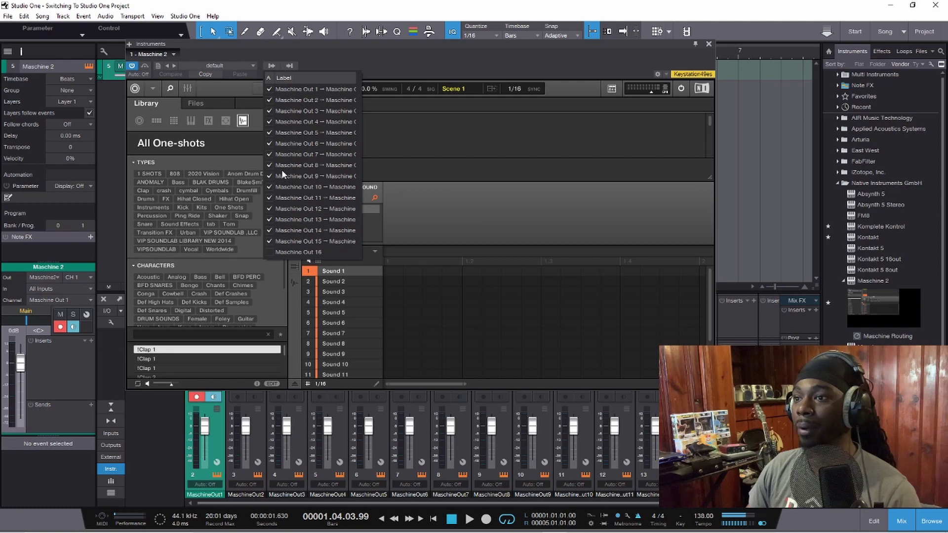
{"action": "left_click", "coordinate": [271, 251]}
{"action": "left_click", "coordinate": [442, 161]}
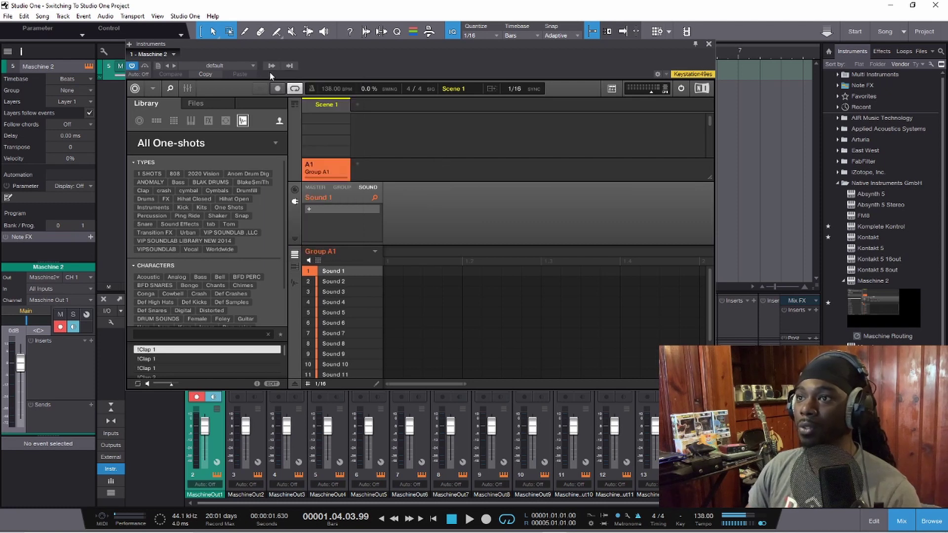
- Deactivate Maschine Out 16 down to 11 and activate them again
{"action": "left_click", "coordinate": [271, 66]}
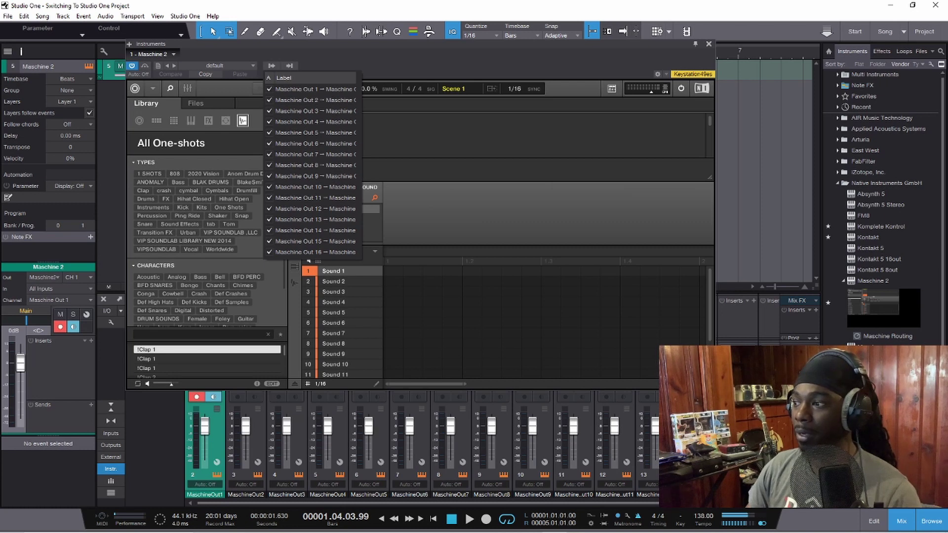
{"action": "left_click", "coordinate": [277, 250]}
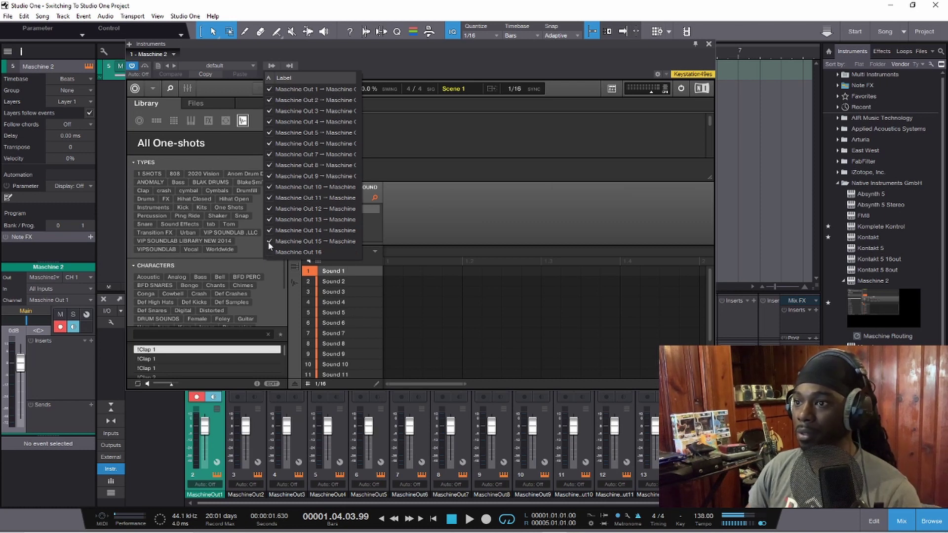
{"action": "left_click", "coordinate": [270, 241]}
{"action": "left_click", "coordinate": [268, 230]}
{"action": "left_click", "coordinate": [269, 219]}
{"action": "left_click", "coordinate": [271, 209]}
{"action": "left_click", "coordinate": [271, 197]}
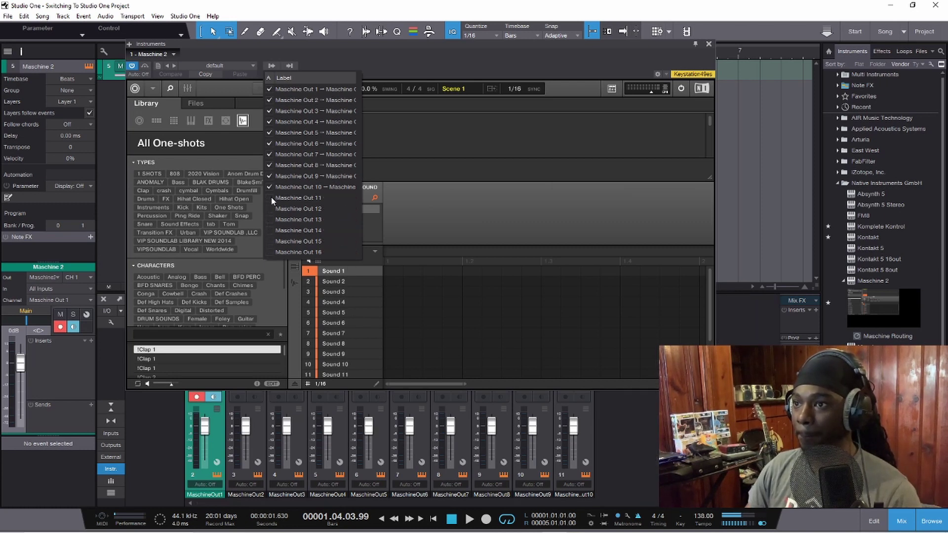
{"action": "left_click", "coordinate": [271, 197]}
{"action": "left_click", "coordinate": [271, 208]}
{"action": "left_click", "coordinate": [271, 219]}
{"action": "left_click", "coordinate": [271, 231]}
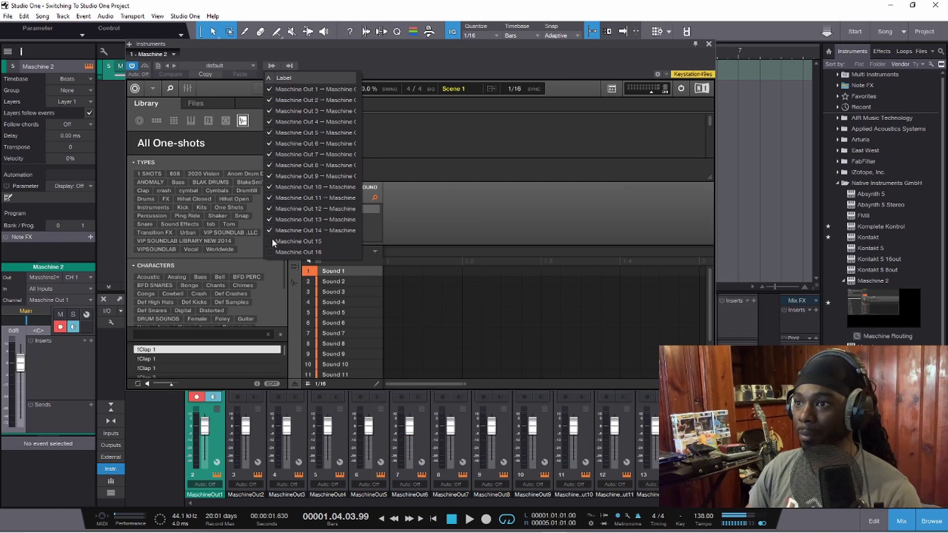
{"action": "left_click", "coordinate": [272, 242]}
{"action": "left_click", "coordinate": [271, 252]}
{"action": "left_click", "coordinate": [274, 63]}
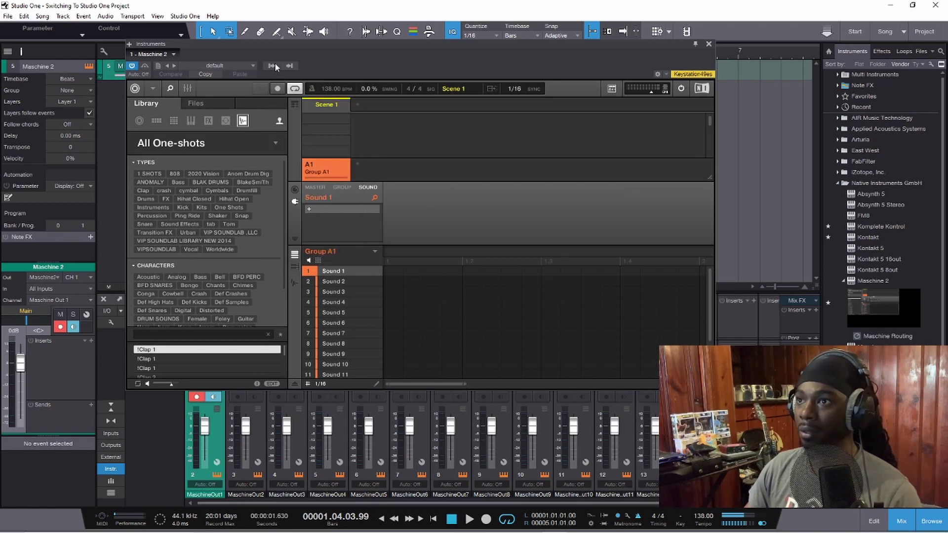
- Select all sounds in Group A1 and show the MIDI input settings in the channel properties
{"action": "left_click", "coordinate": [343, 282]}
{"action": "left_click", "coordinate": [349, 273]}
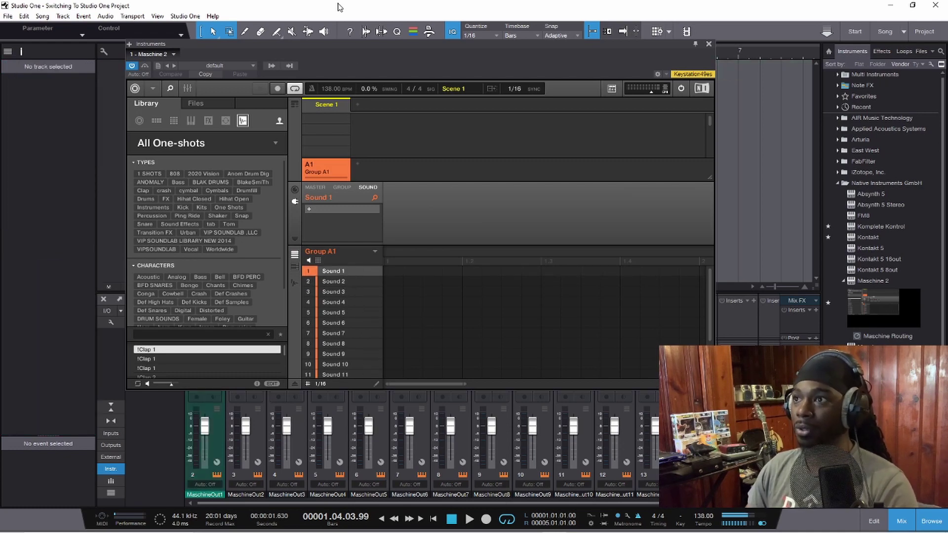
{"action": "mouse_move", "coordinate": [349, 44]}
{"action": "left_mouse_down"}
{"action": "mouse_move", "coordinate": [444, 195]}
{"action": "mouse_move", "coordinate": [410, 133]}
{"action": "mouse_move", "coordinate": [341, 60]}
{"action": "left_mouse_up"}
{"action": "left_click", "coordinate": [355, 265]}
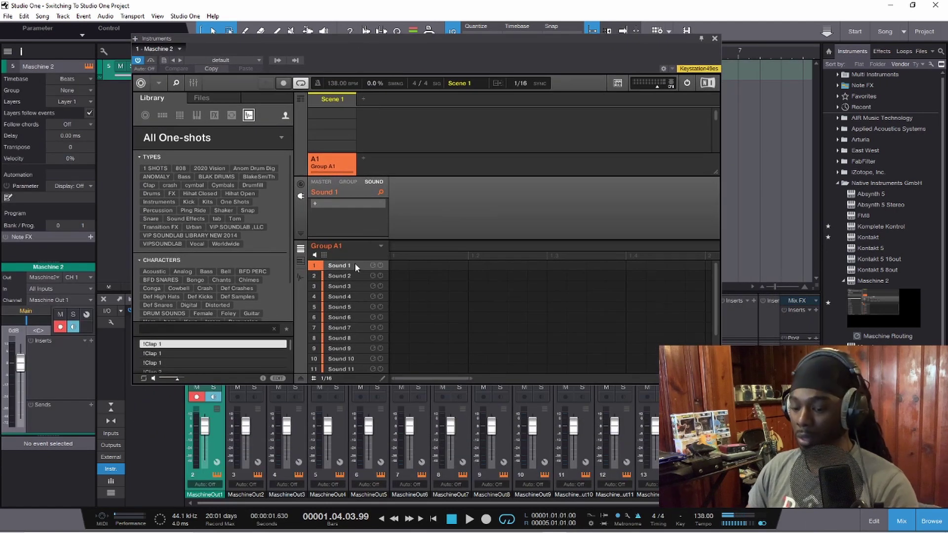
{"action": "key", "text": "ctrl+a"}
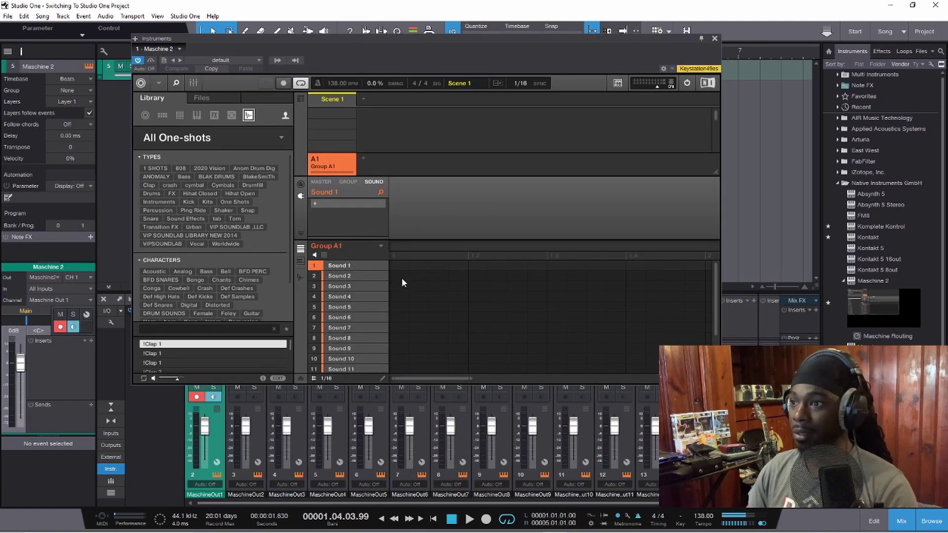
{"action": "left_click", "coordinate": [302, 184]}
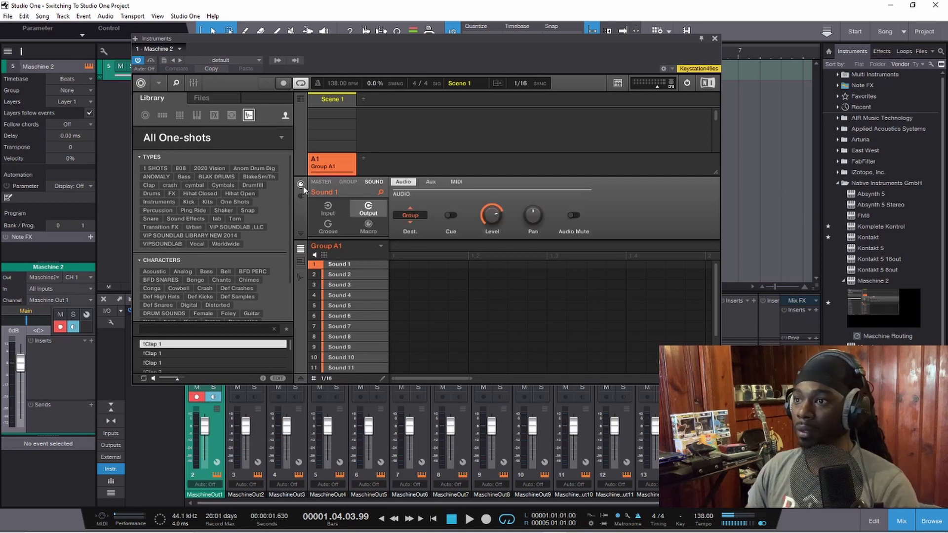
{"action": "left_click", "coordinate": [328, 209]}
{"action": "left_click", "coordinate": [432, 182]}
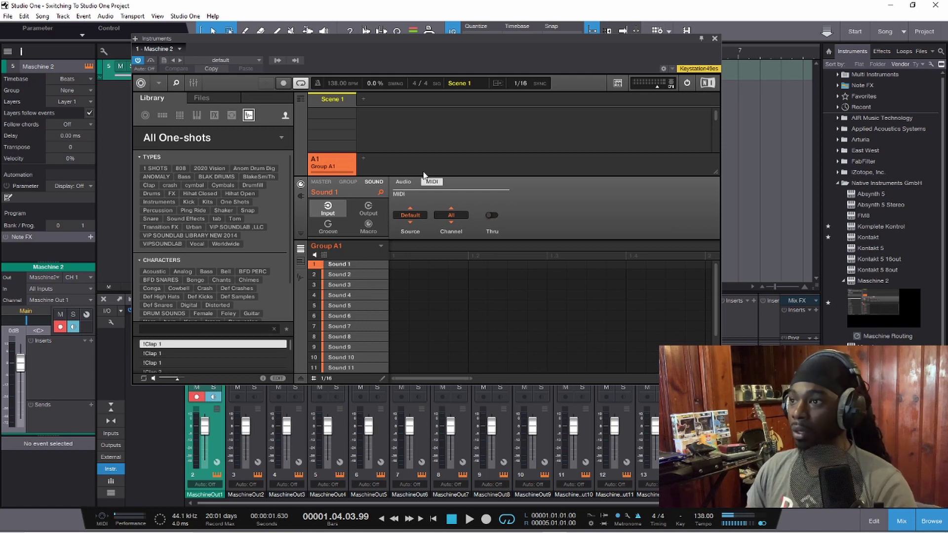
- In the Maschine mixer's I/O view, set the MIDI input source and MIDI output of all Group A1 sounds to Host
{"action": "key", "text": "ctrl+m"}
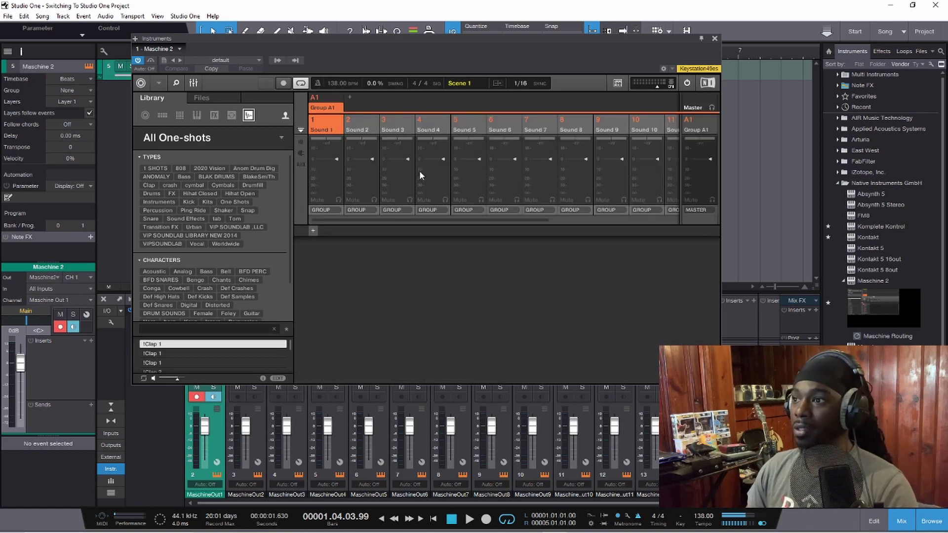
{"action": "left_click", "coordinate": [302, 142]}
{"action": "left_click", "coordinate": [329, 151]}
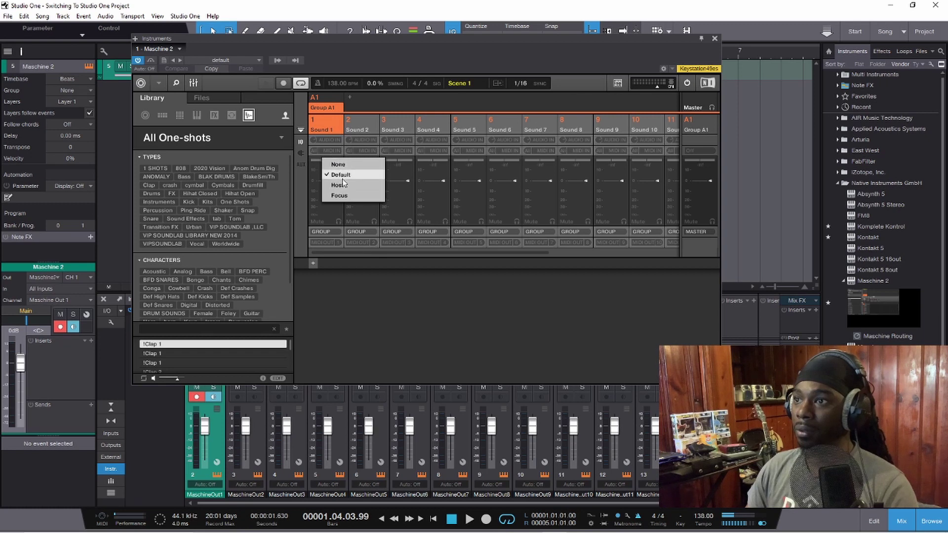
{"action": "left_click", "coordinate": [342, 179]}
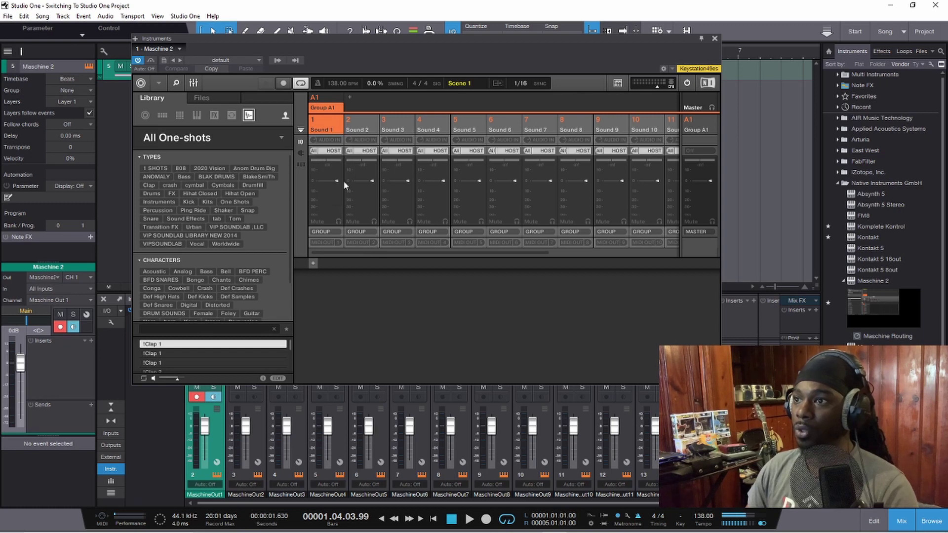
{"action": "left_click", "coordinate": [325, 244]}
{"action": "left_click", "coordinate": [330, 262]}
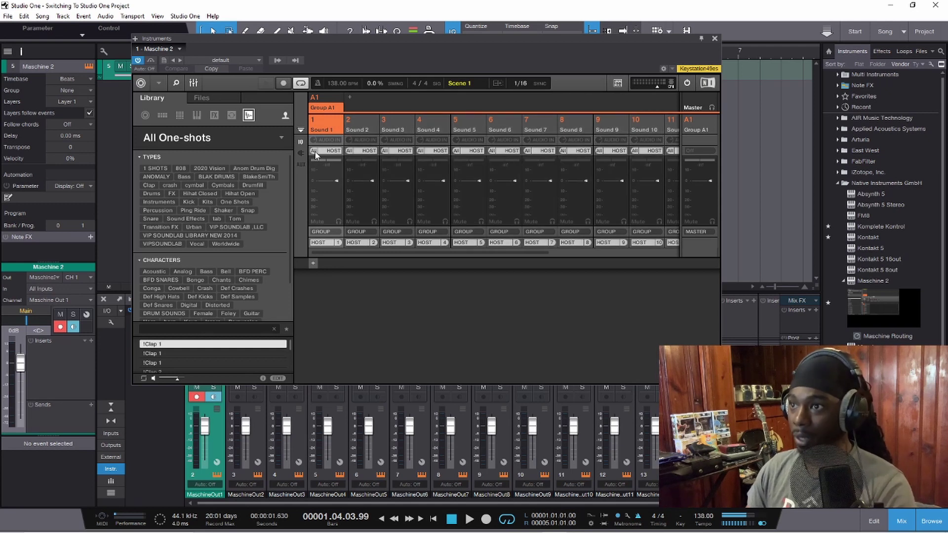
- Set Sound 1 to MIDI input channel 1 and audio output Ext. 1, and Sound 2 to channel 2 and Ext. 2
{"action": "left_click", "coordinate": [315, 152]}
{"action": "left_click", "coordinate": [326, 170]}
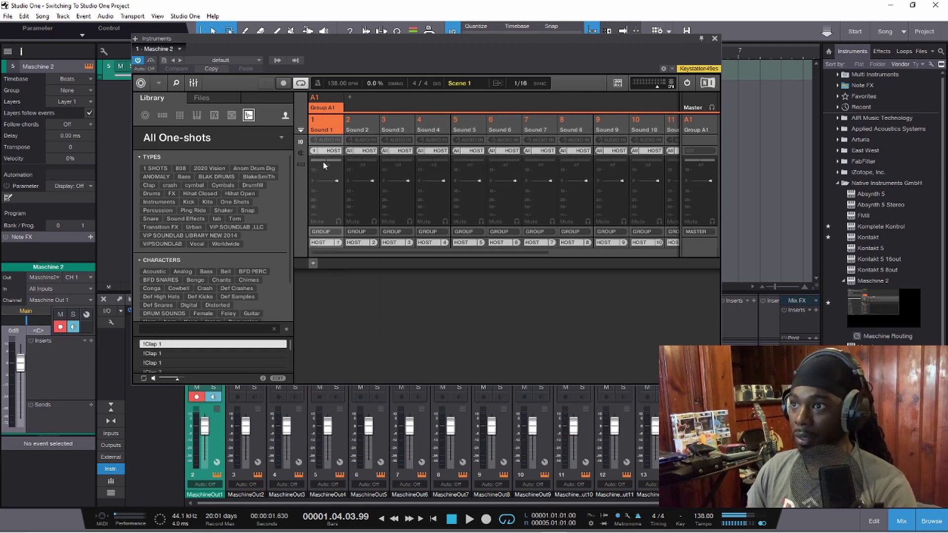
{"action": "left_click", "coordinate": [321, 231]}
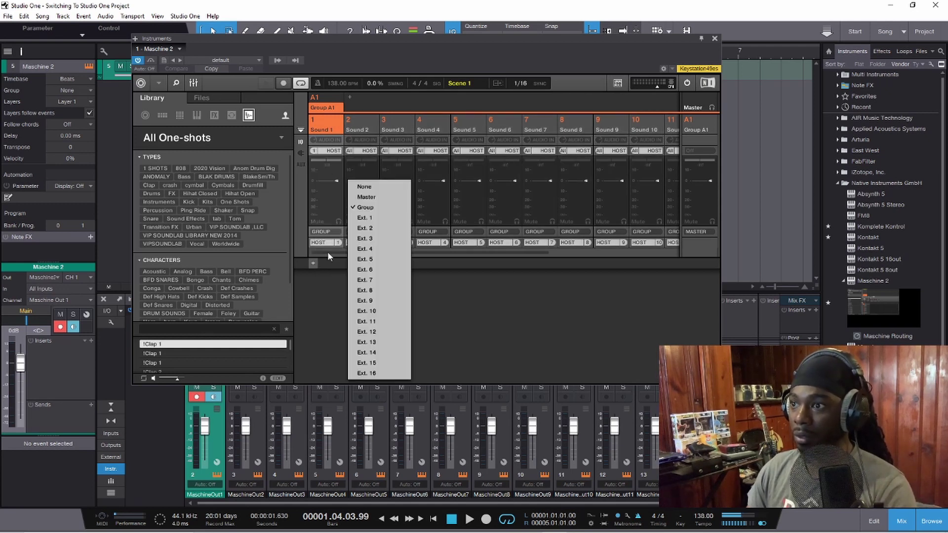
{"action": "left_click", "coordinate": [362, 218]}
{"action": "left_click", "coordinate": [352, 150]}
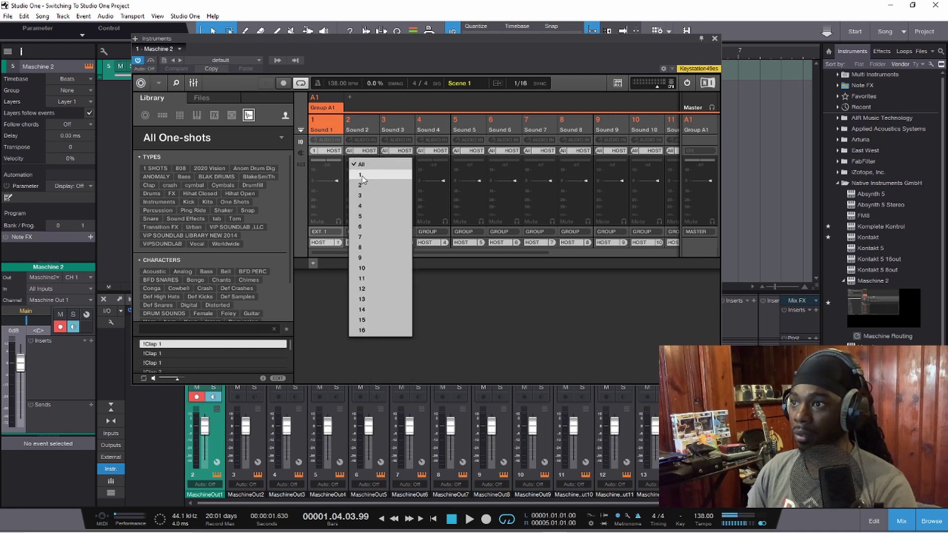
{"action": "left_click", "coordinate": [363, 184]}
{"action": "left_click", "coordinate": [358, 232]}
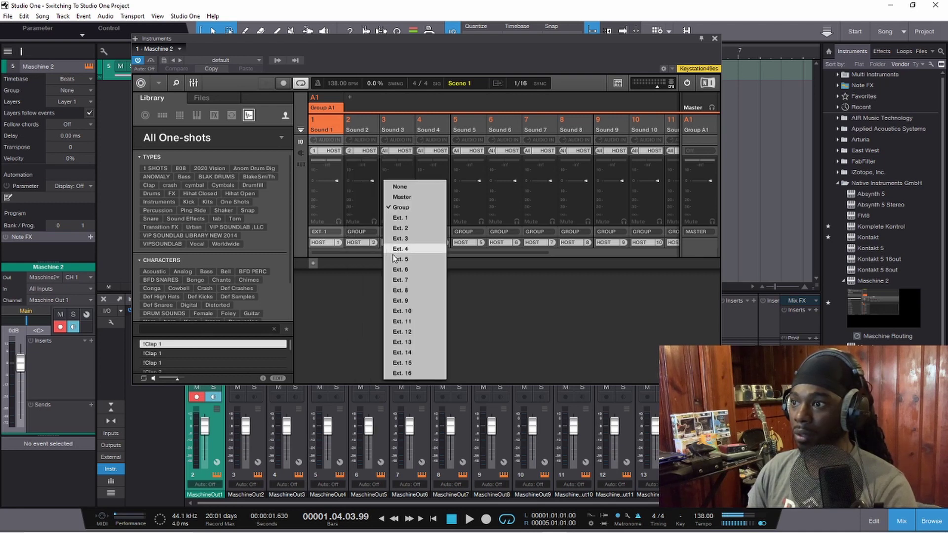
{"action": "left_click", "coordinate": [404, 229]}
- Set Sound 3 to MIDI input channel 3 and audio output Ext. 3, and Sound 4 to channel 4 and Ext. 4
{"action": "left_click", "coordinate": [384, 150]}
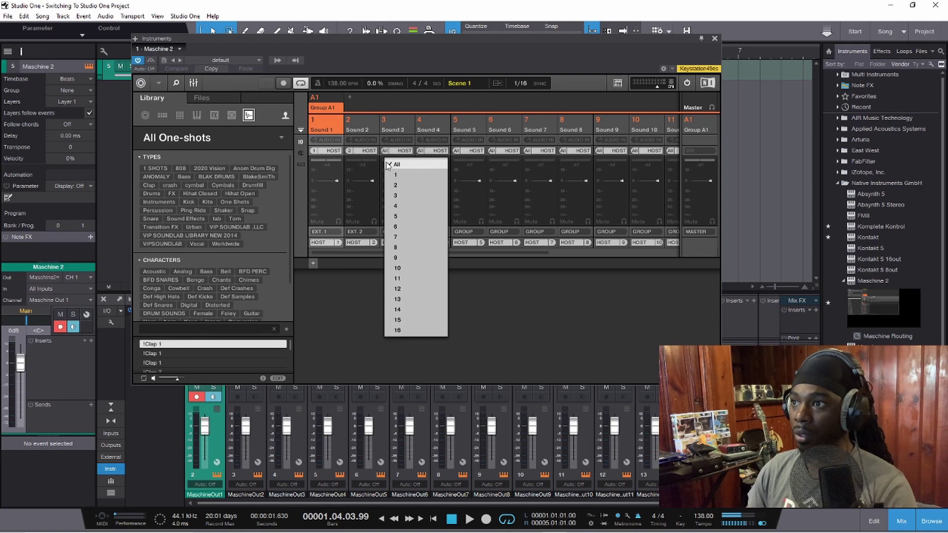
{"action": "left_click", "coordinate": [400, 198]}
{"action": "left_click", "coordinate": [392, 238]}
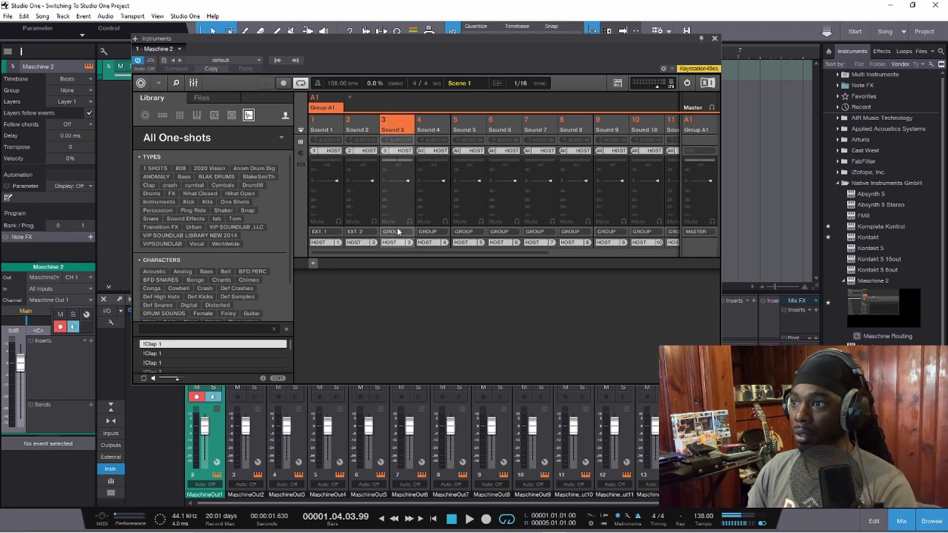
{"action": "left_click", "coordinate": [397, 232]}
{"action": "left_click", "coordinate": [436, 238]}
{"action": "left_click", "coordinate": [420, 151]}
{"action": "left_click", "coordinate": [441, 204]}
{"action": "left_click", "coordinate": [429, 232]}
{"action": "left_click", "coordinate": [469, 253]}
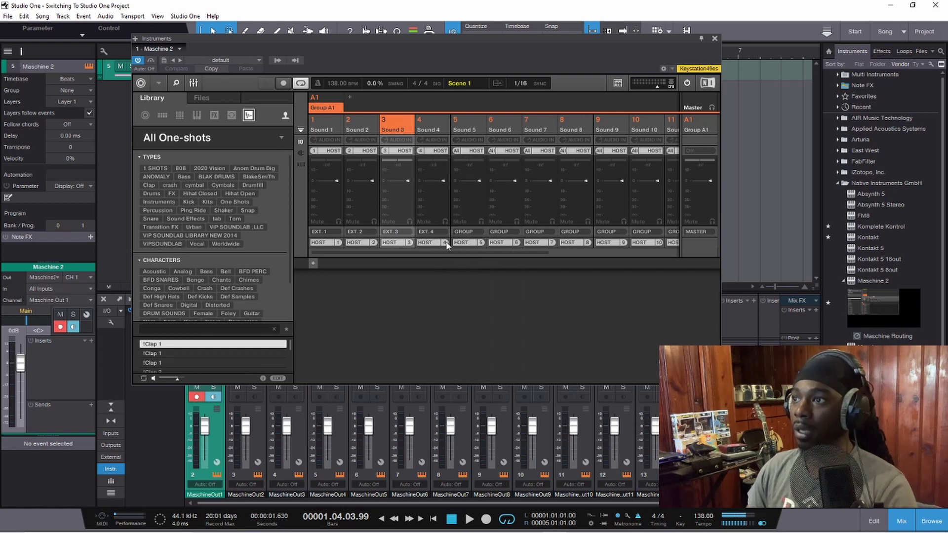
{"action": "left_click_drag", "start_coordinate": [412, 253], "coordinate": [434, 249]}
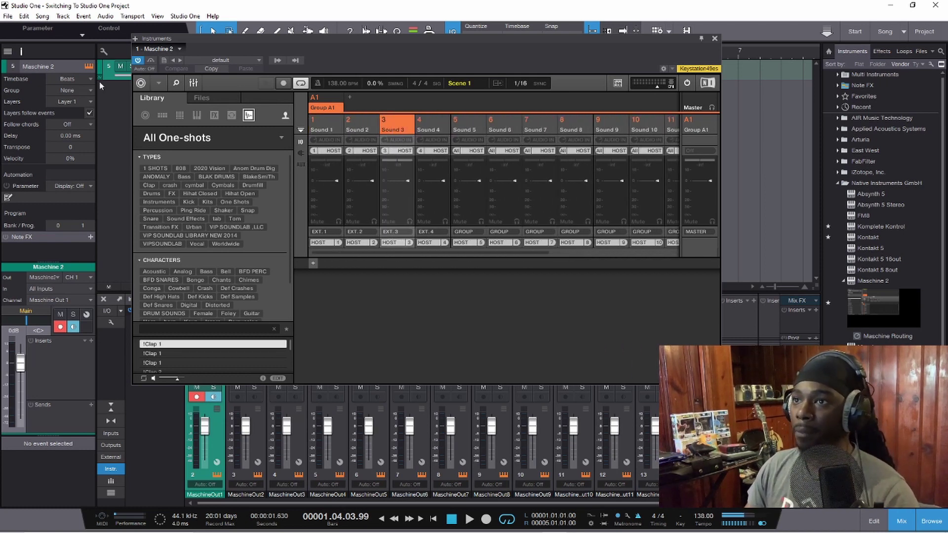
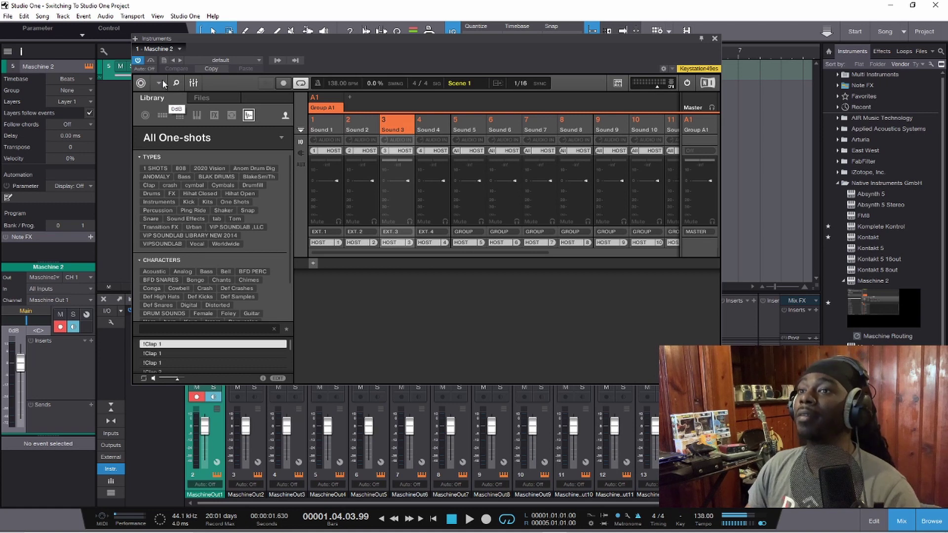
- Show the available group kits in the Maschine library
{"action": "mouse_move", "coordinate": [179, 99]}
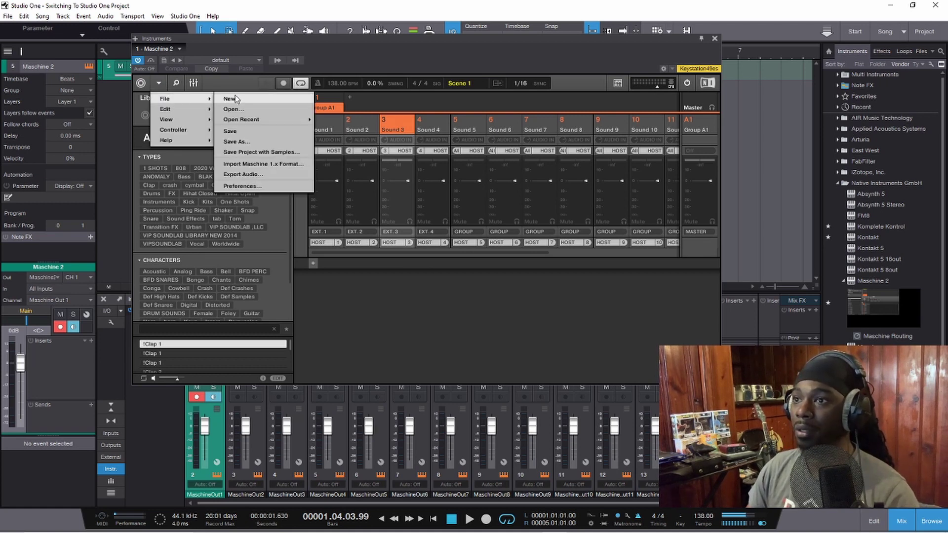
{"action": "left_click", "coordinate": [352, 55]}
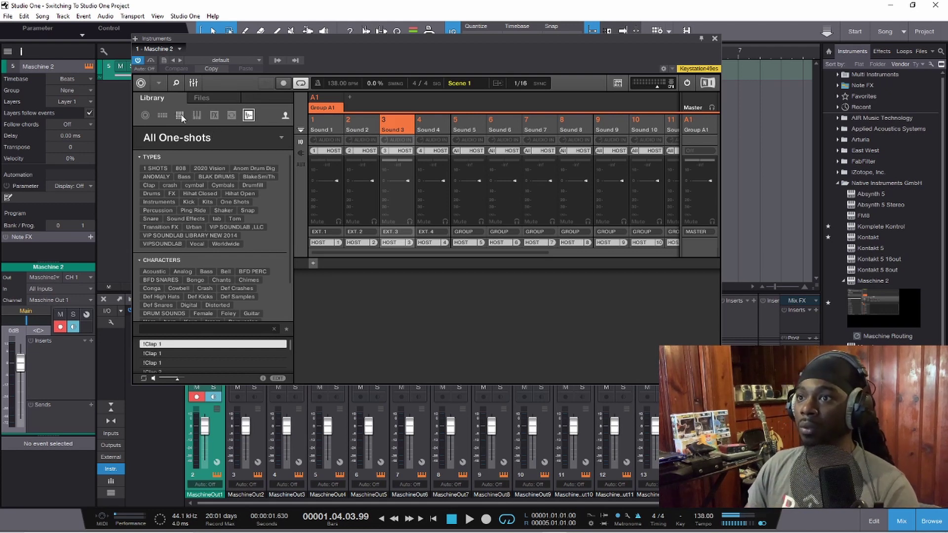
{"action": "left_click", "coordinate": [163, 116]}
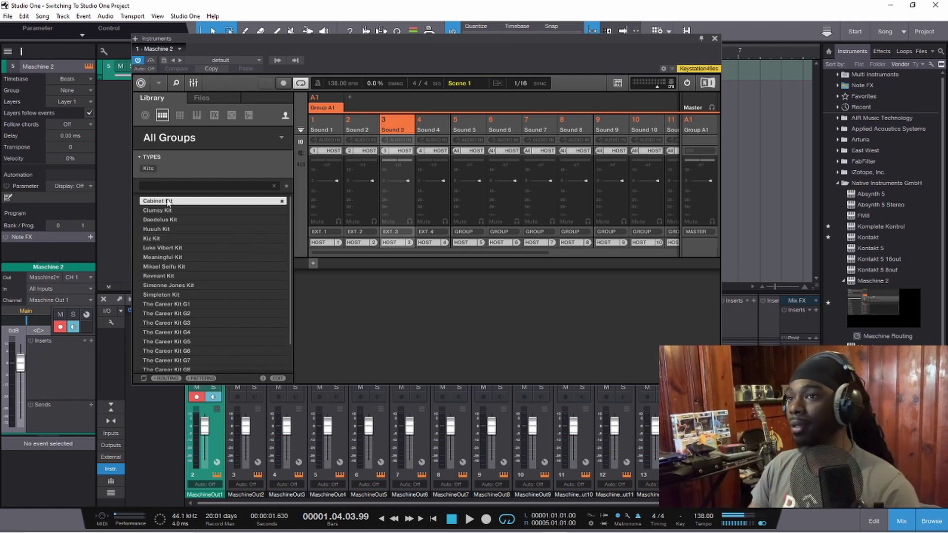
- Save the Maschine project with its routing in the Projects folder under the name New Project
{"action": "left_click", "coordinate": [159, 83]}
{"action": "mouse_move", "coordinate": [184, 101]}
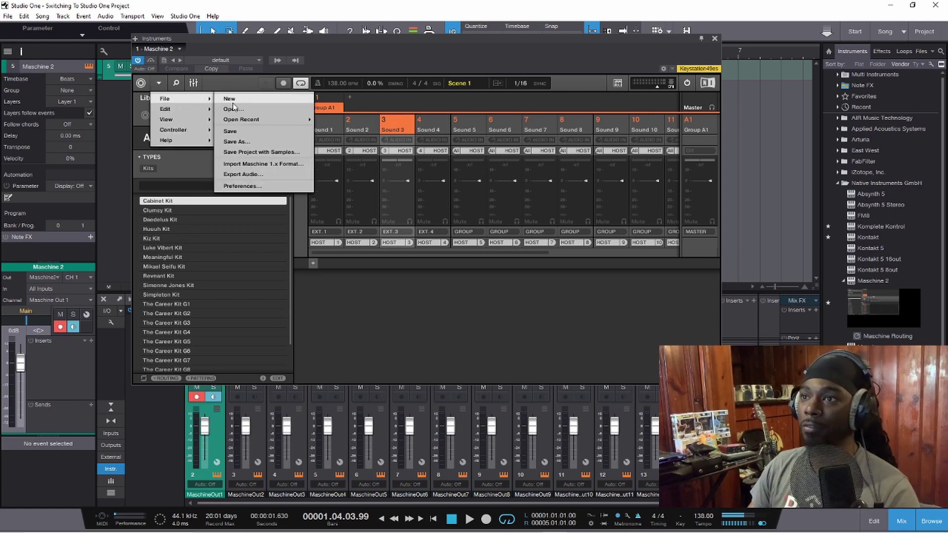
{"action": "left_click", "coordinate": [256, 141]}
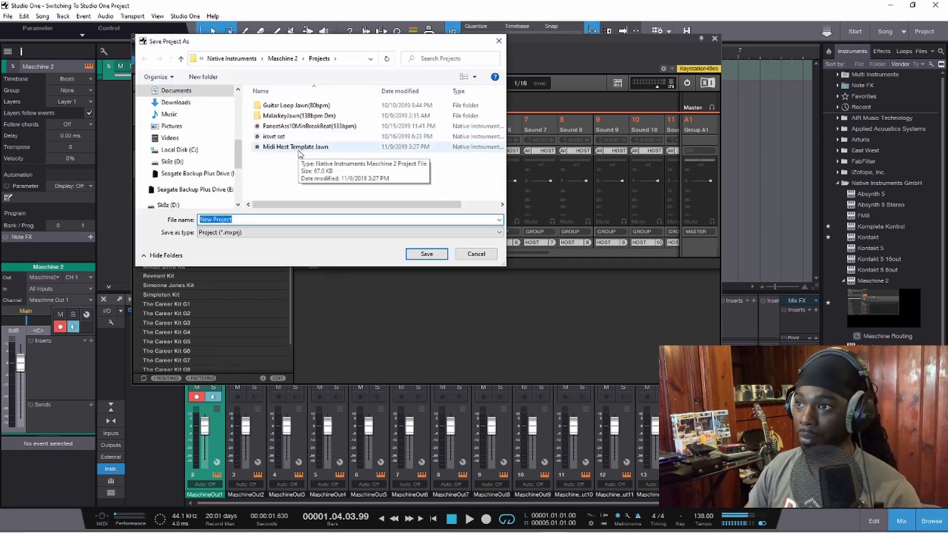
{"action": "left_click", "coordinate": [444, 254]}
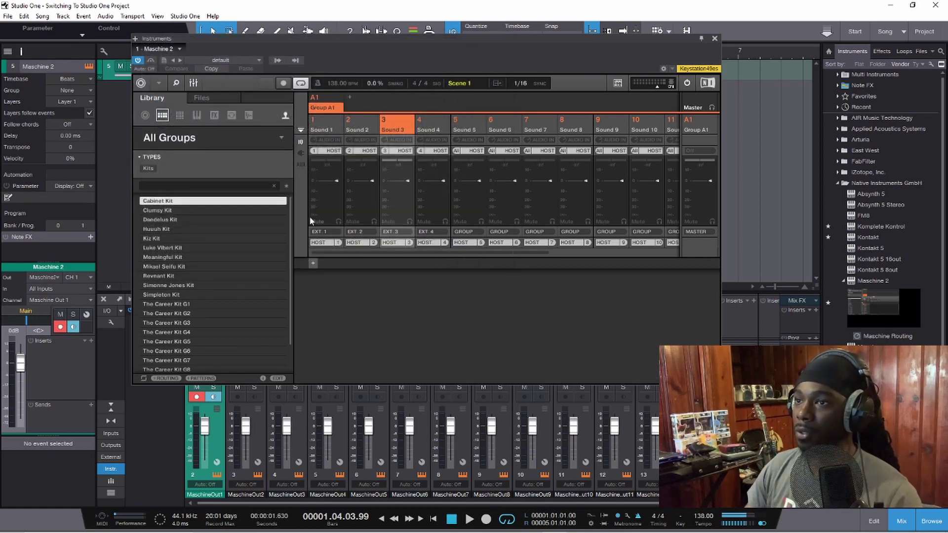
- Close the Maschine 2 window and delete the Maschine 2 track from the arrangement
{"action": "left_click", "coordinate": [714, 39]}
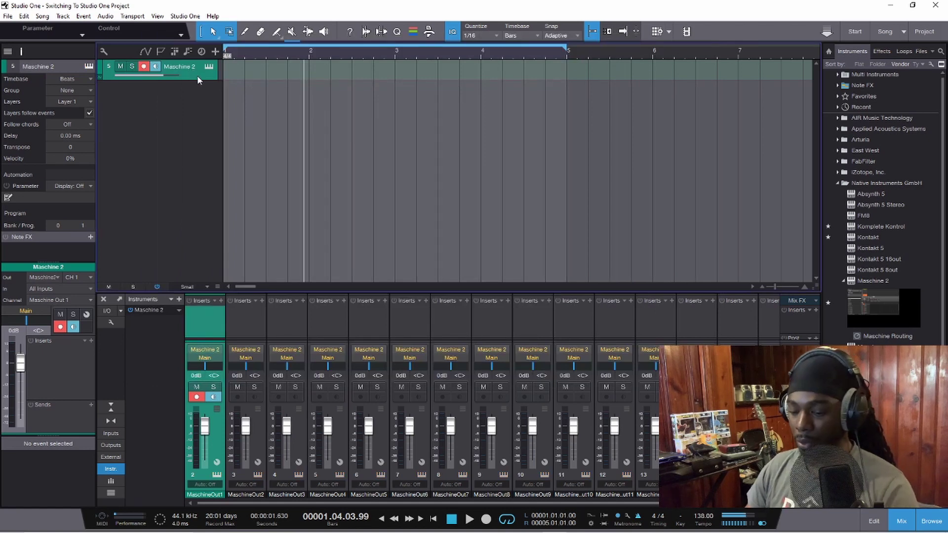
{"action": "key", "text": "Delete"}
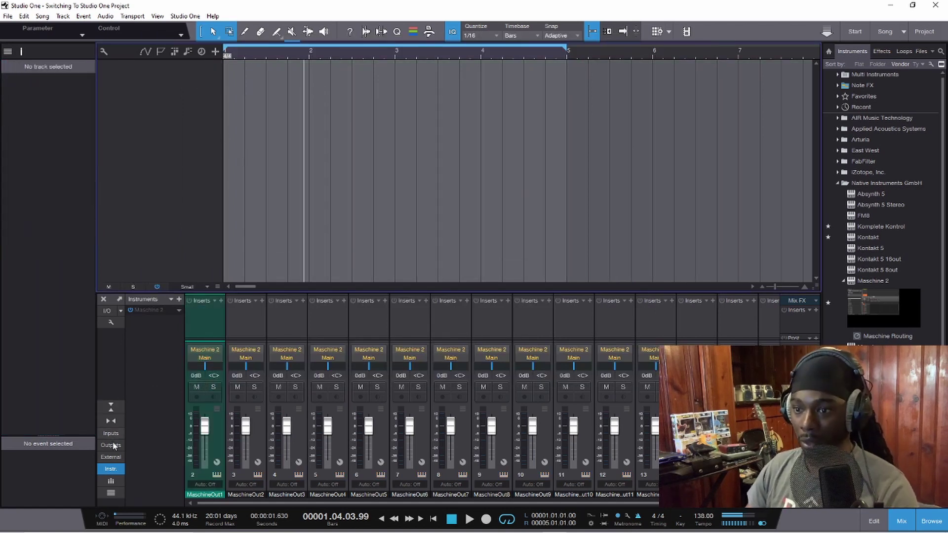
- Remove the leftover Maschine 2 instrument from the song and add a fresh Maschine 2 instrument to the empty arrangement
{"action": "right_click", "coordinate": [162, 312]}
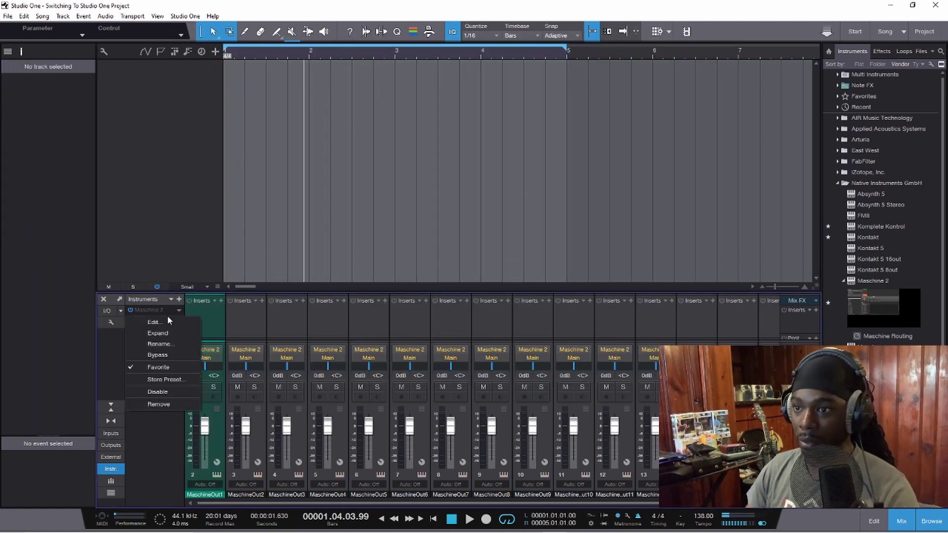
{"action": "left_click", "coordinate": [159, 404]}
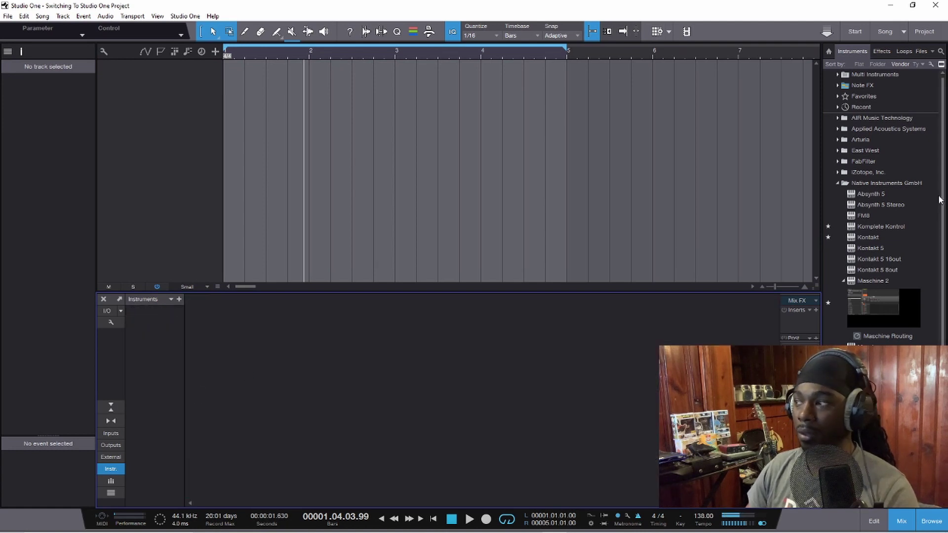
{"action": "left_click_drag", "start_coordinate": [871, 288], "coordinate": [478, 141]}
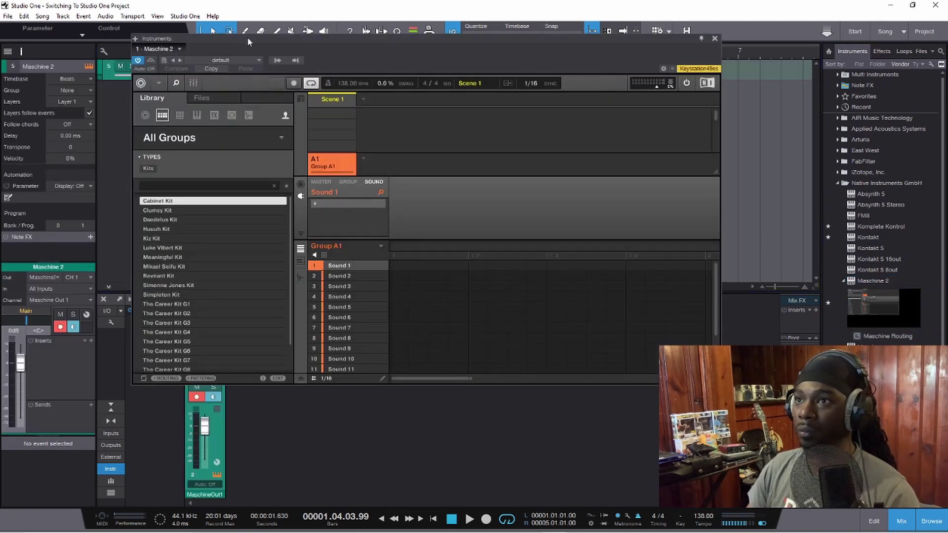
{"action": "left_click_drag", "start_coordinate": [248, 39], "coordinate": [288, 47]}
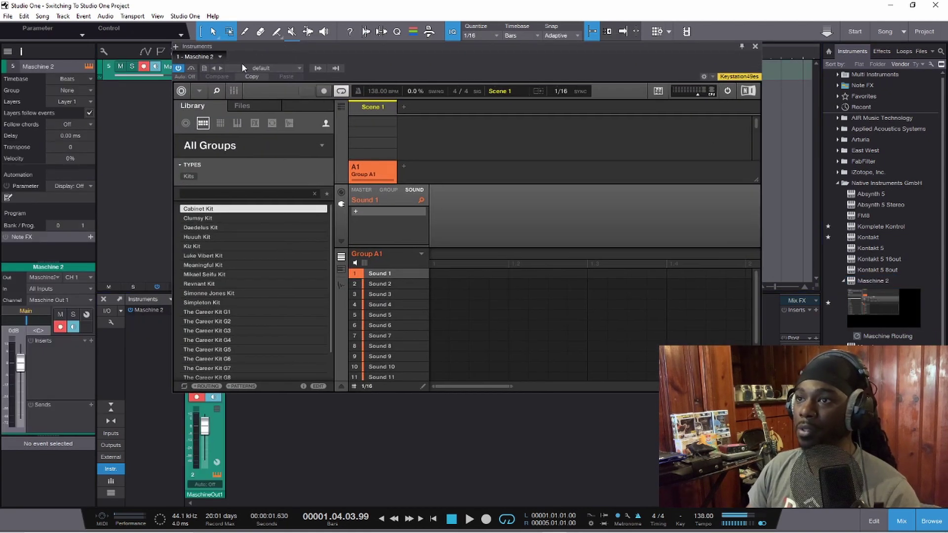
- Load the Maschine Routing preset into the new Maschine 2 instrument
{"action": "left_click", "coordinate": [205, 68]}
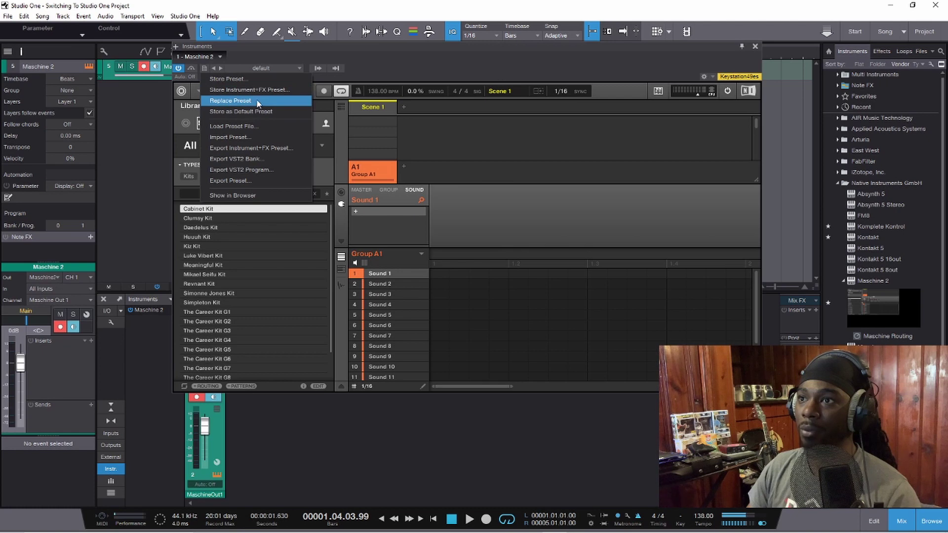
{"action": "left_click", "coordinate": [348, 66]}
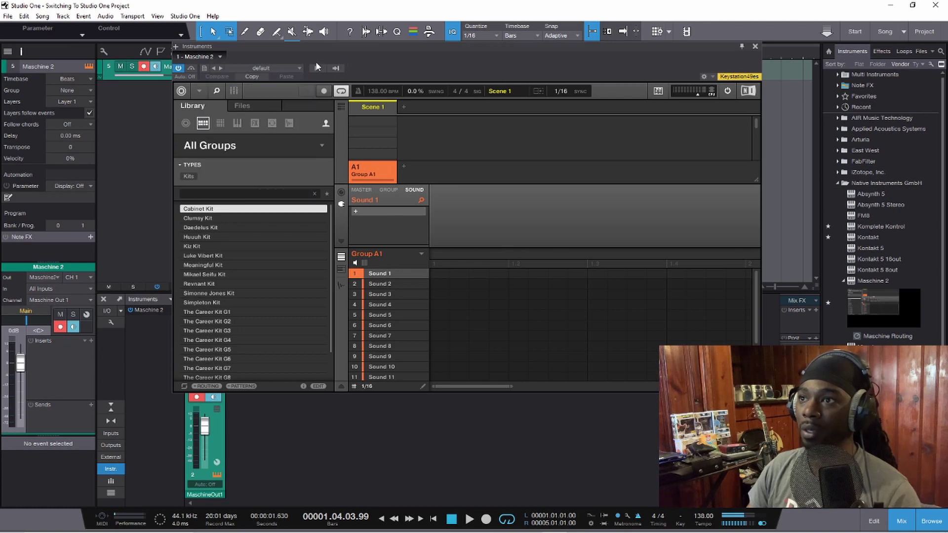
{"action": "left_click", "coordinate": [294, 69]}
{"action": "left_click", "coordinate": [284, 81]}
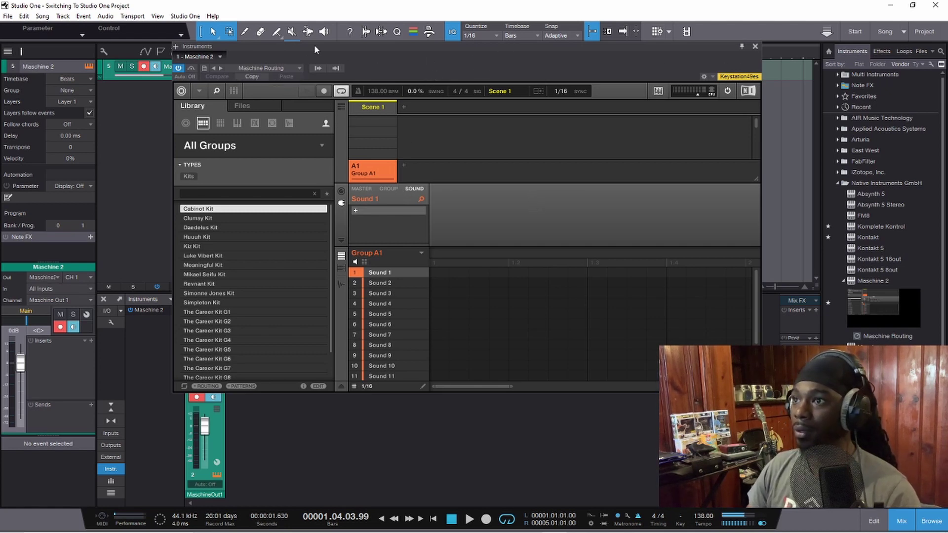
- Activate Maschine 2's outputs Maschine Out 2 through Maschine Out 16 and close the instrument window
{"action": "left_click", "coordinate": [318, 68]}
{"action": "left_click", "coordinate": [318, 103]}
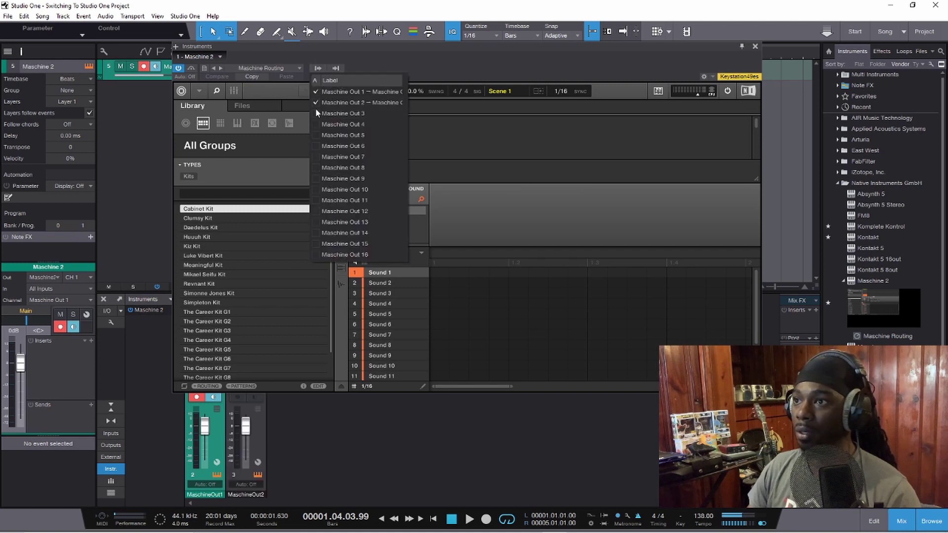
{"action": "left_click", "coordinate": [315, 113]}
{"action": "left_click", "coordinate": [315, 123]}
{"action": "left_click", "coordinate": [314, 135]}
{"action": "left_click", "coordinate": [317, 156]}
{"action": "left_click", "coordinate": [316, 145]}
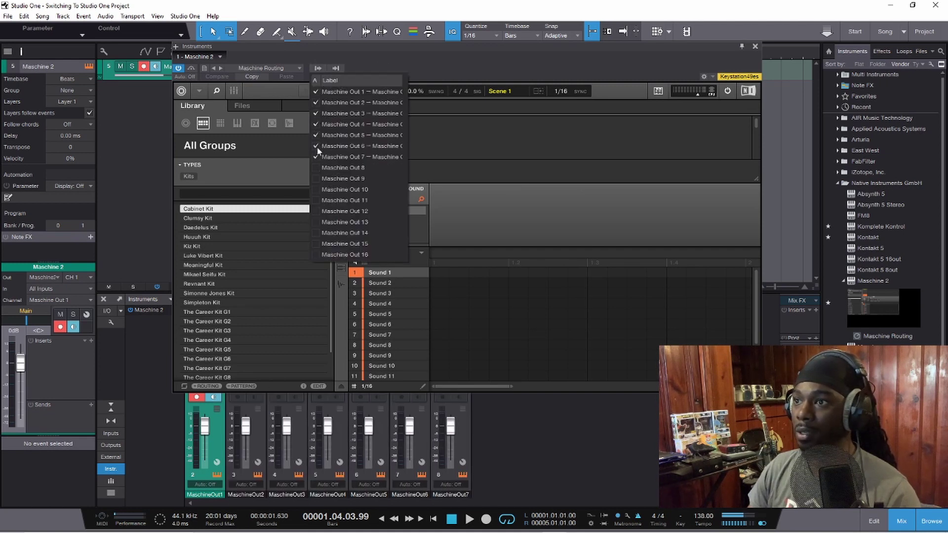
{"action": "left_click", "coordinate": [318, 168]}
{"action": "left_click", "coordinate": [317, 178]}
{"action": "left_click", "coordinate": [317, 189]}
{"action": "left_click", "coordinate": [318, 200]}
{"action": "left_click", "coordinate": [316, 211]}
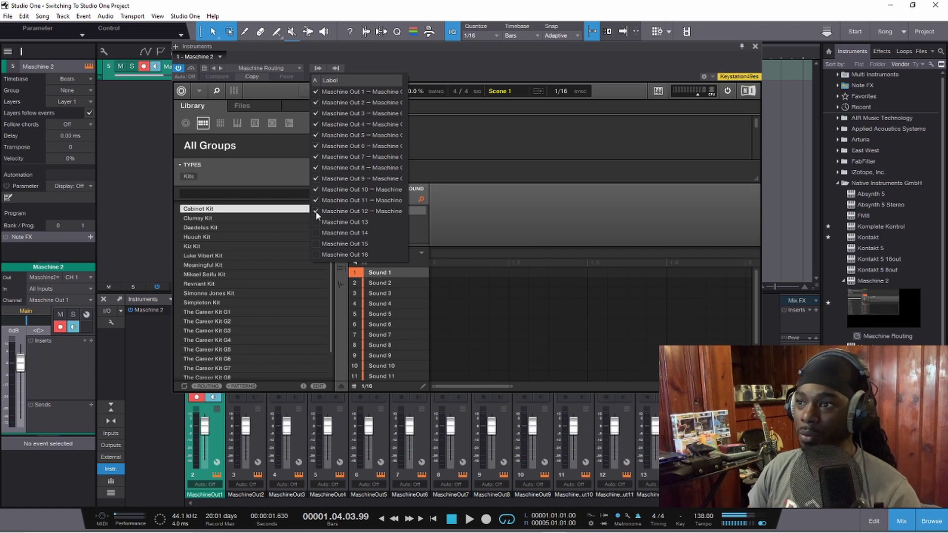
{"action": "left_click", "coordinate": [313, 222]}
{"action": "left_click", "coordinate": [314, 233]}
{"action": "left_click", "coordinate": [317, 244]}
{"action": "left_click", "coordinate": [315, 255]}
{"action": "left_click", "coordinate": [480, 197]}
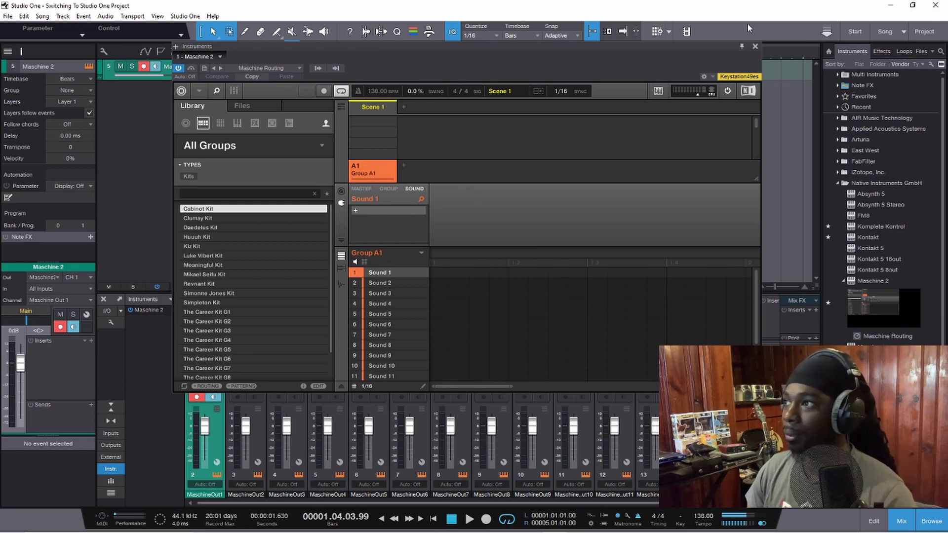
{"action": "left_click", "coordinate": [754, 47]}
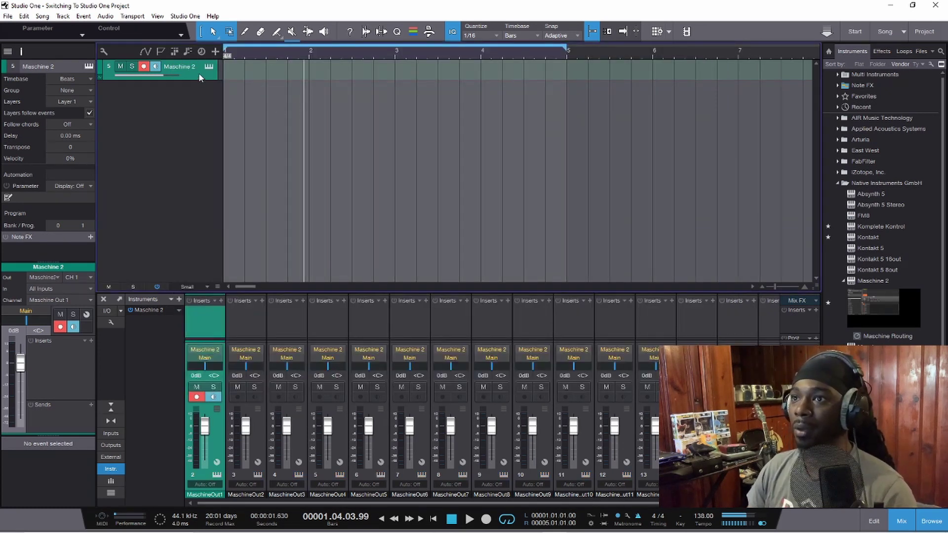
- Start adding 15 instrument tracks named Sound, packed in a folder, with ascending inputs starting from Maschine 2 CH 2
{"action": "double_click", "coordinate": [200, 89]}
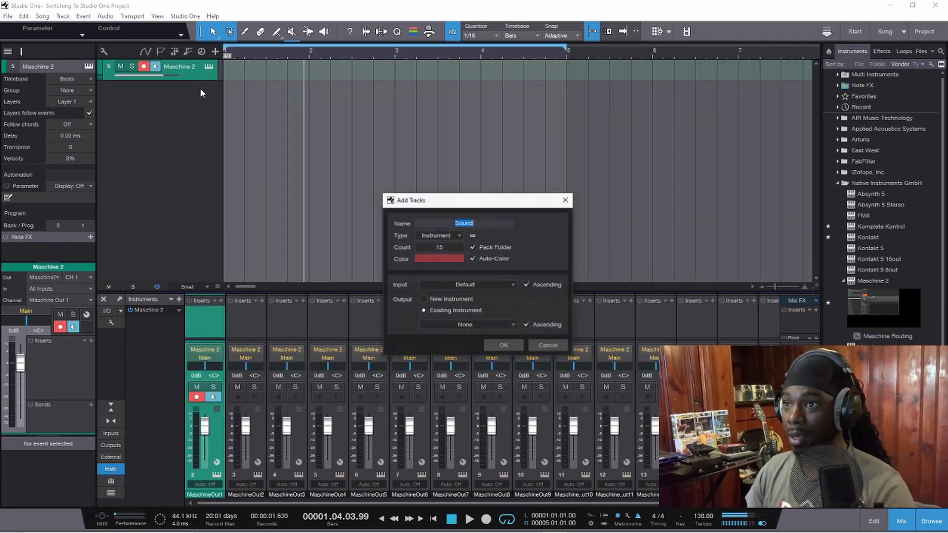
{"action": "left_click_drag", "start_coordinate": [489, 202], "coordinate": [482, 141]}
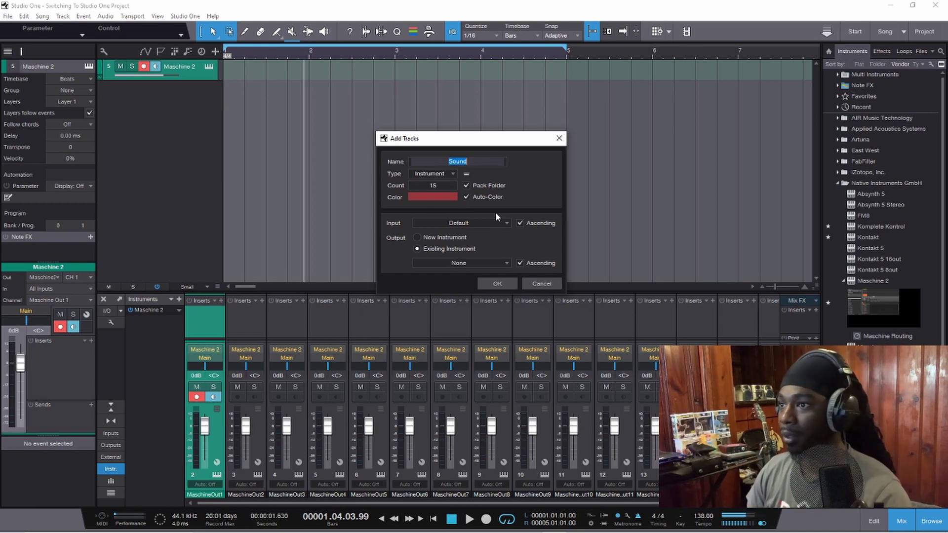
{"action": "left_click", "coordinate": [483, 222]}
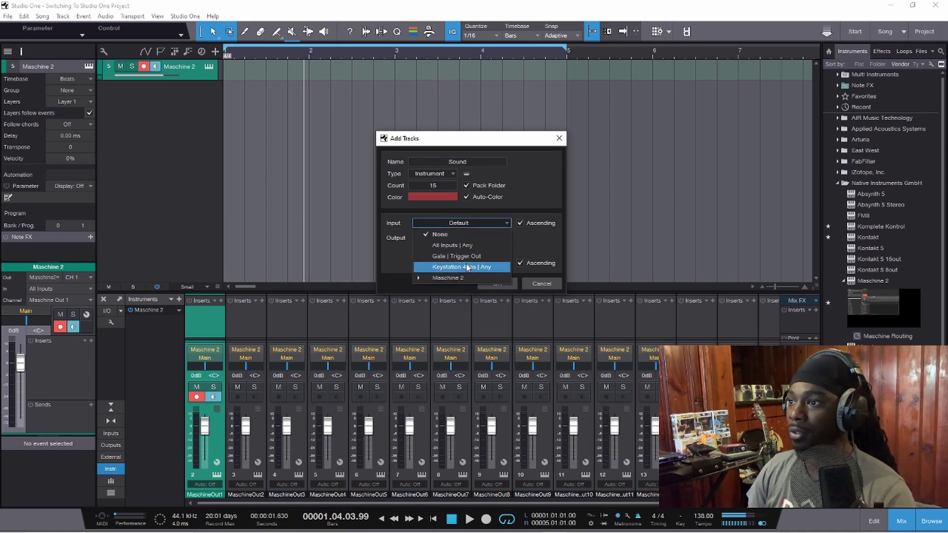
{"action": "mouse_move", "coordinate": [465, 274]}
{"action": "left_click", "coordinate": [449, 291]}
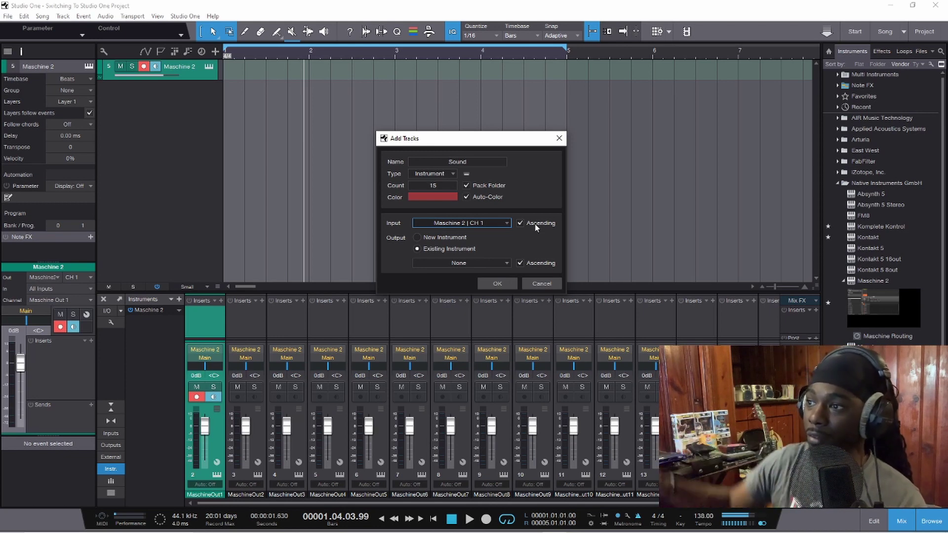
{"action": "left_click", "coordinate": [503, 223]}
{"action": "left_click", "coordinate": [521, 230]}
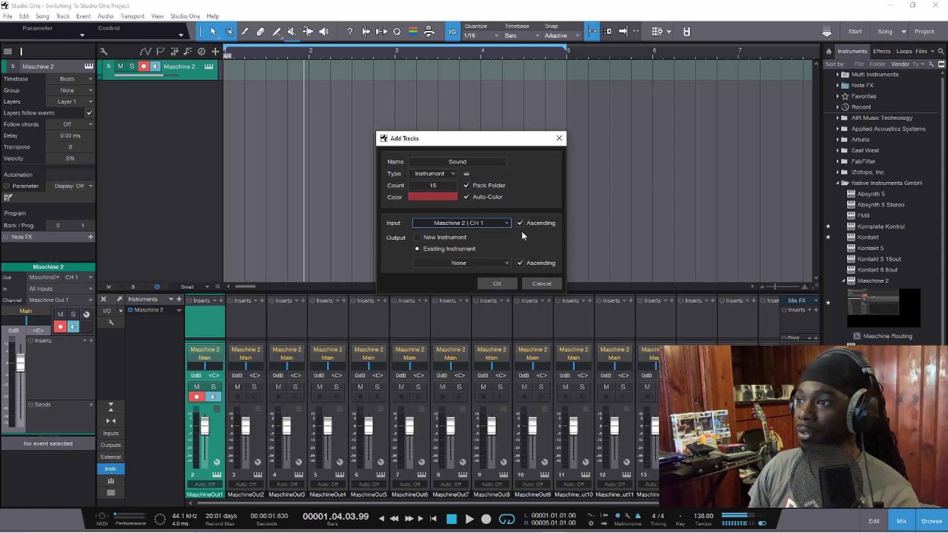
{"action": "left_click", "coordinate": [503, 225]}
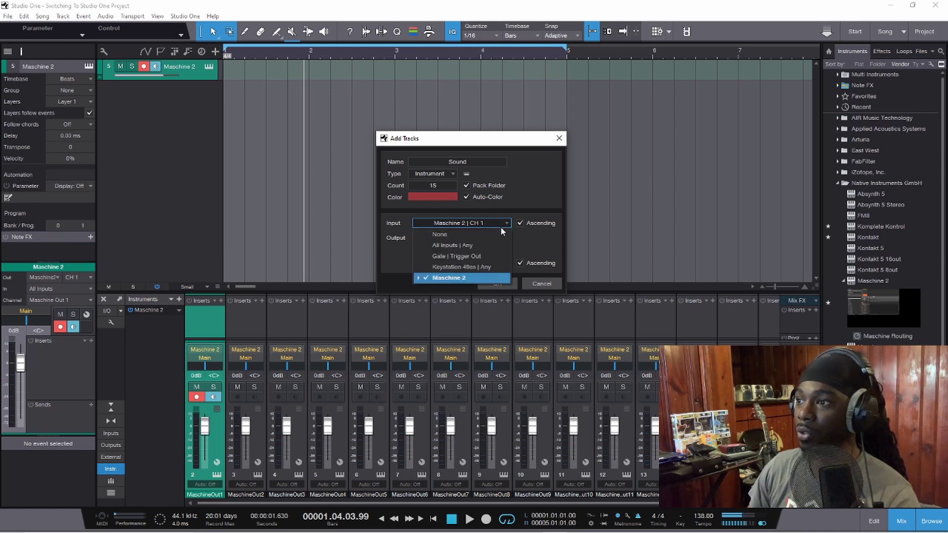
{"action": "left_click", "coordinate": [447, 277]}
{"action": "left_click", "coordinate": [448, 299]}
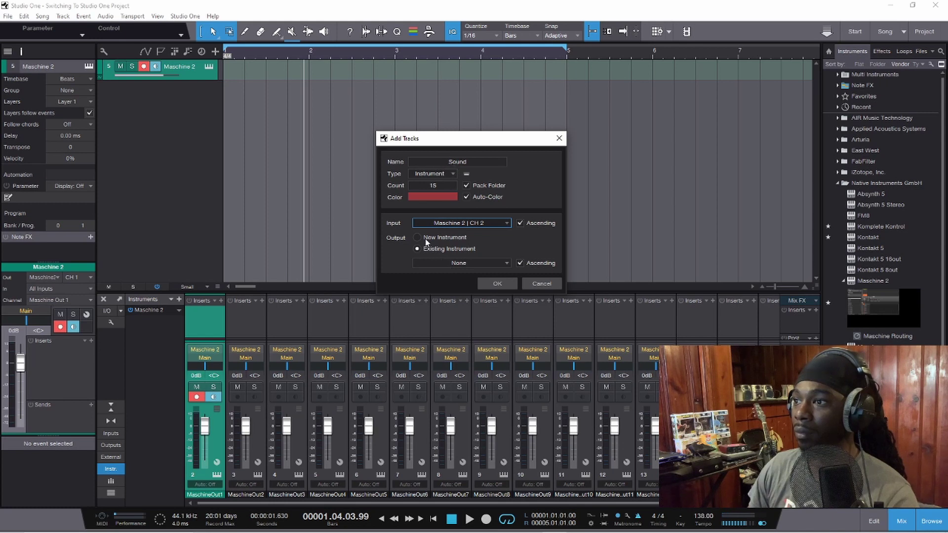
- Assign the new tracks' ascending outputs to the existing Maschine 2 instrument starting at CH 2, and create the tracks
{"action": "left_click", "coordinate": [456, 262]}
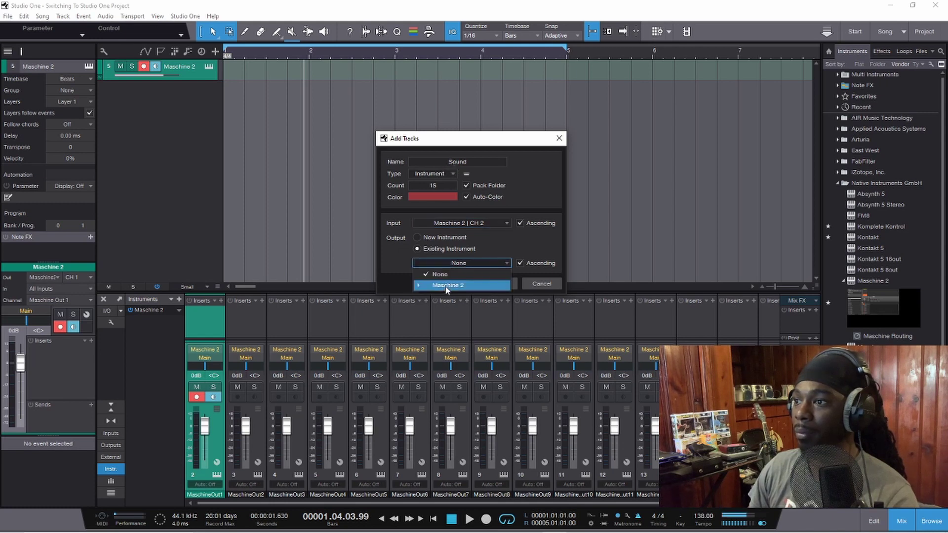
{"action": "mouse_move", "coordinate": [444, 287]}
{"action": "left_click", "coordinate": [445, 307]}
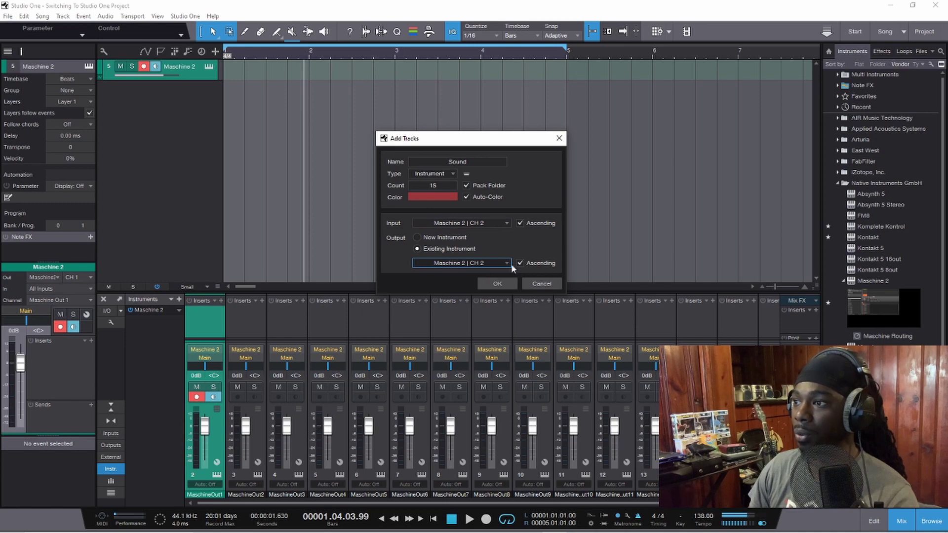
{"action": "left_click", "coordinate": [492, 283]}
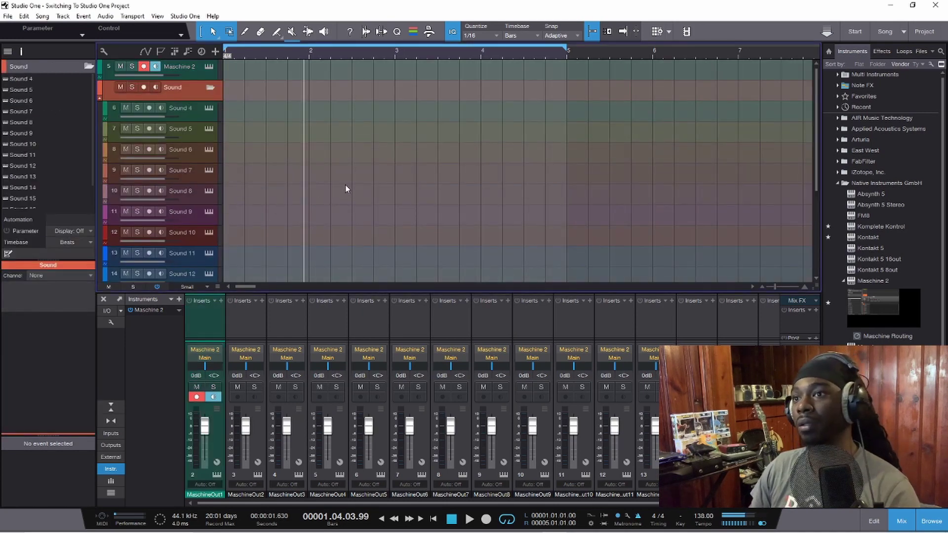
- Move the Maschine 2 track into the Sound folder, placing it above the Sound 4 track
{"action": "scroll", "coordinate": [353, 184], "scroll_direction": "down", "scroll_amount": 5}
{"action": "scroll", "coordinate": [362, 184], "scroll_direction": "up", "scroll_amount": 5}
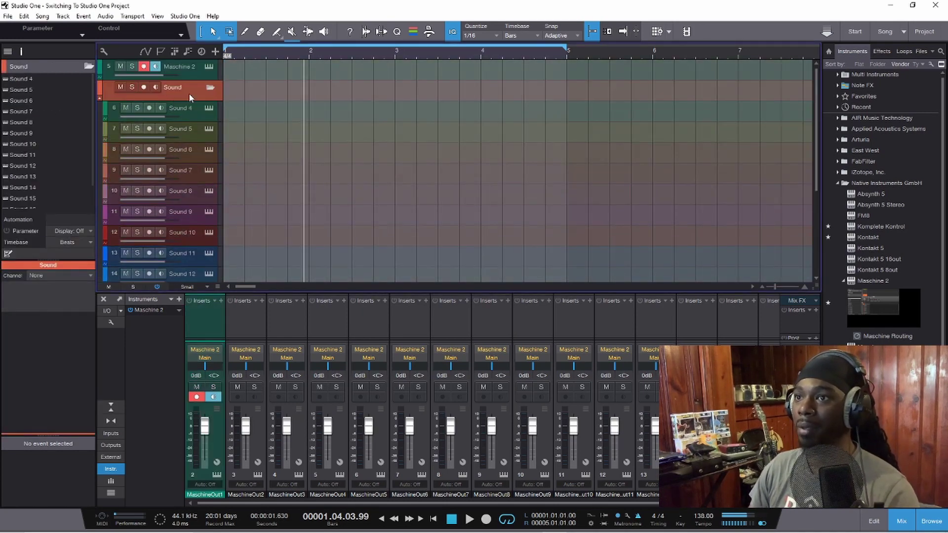
{"action": "left_click_drag", "start_coordinate": [191, 75], "coordinate": [200, 102]}
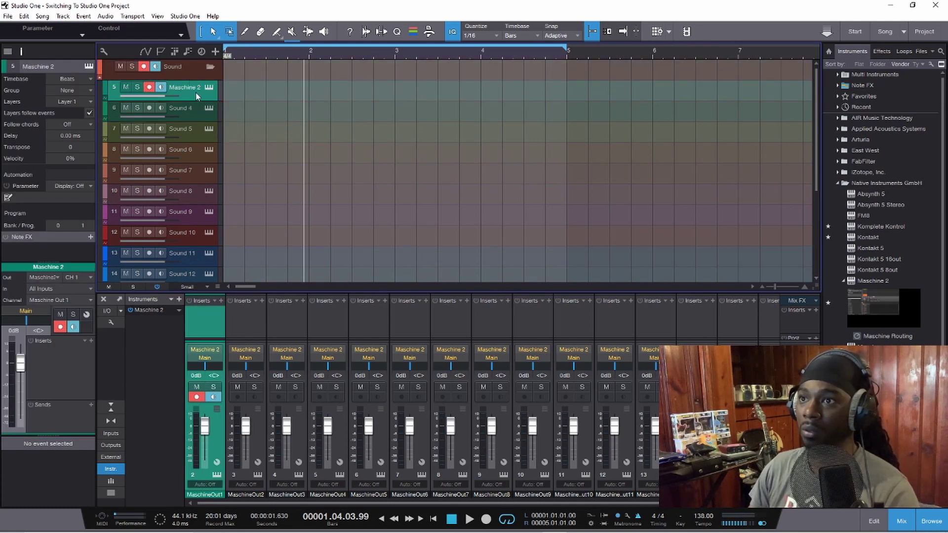
{"action": "scroll", "coordinate": [198, 93], "scroll_direction": "down", "scroll_amount": 2}
{"action": "scroll", "coordinate": [201, 93], "scroll_direction": "down", "scroll_amount": 4}
{"action": "scroll", "coordinate": [217, 116], "scroll_direction": "up", "scroll_amount": 6}
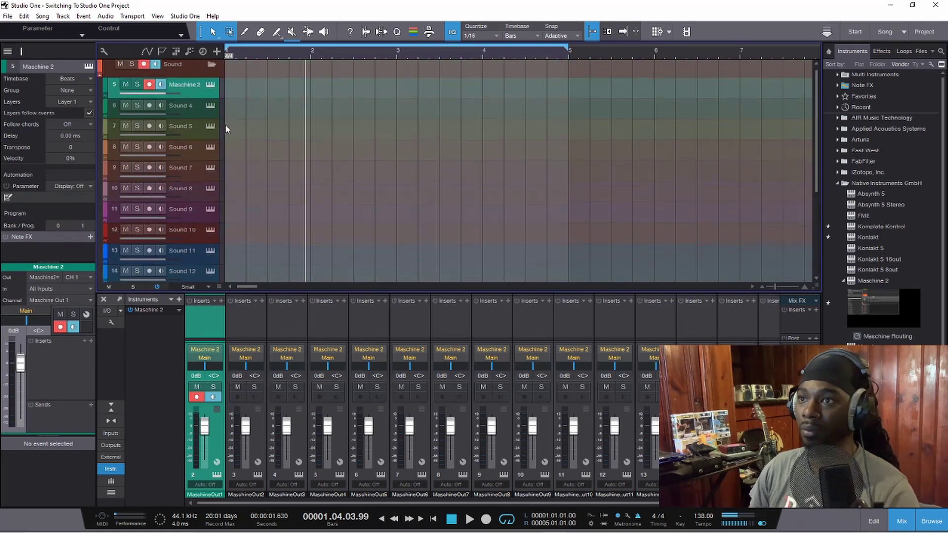
- Set the Maschine 2 track's input to Maschine 2 CH 1, keeping its output on CH 1, and restore its compact height
{"action": "left_click_drag", "start_coordinate": [189, 98], "coordinate": [192, 125]}
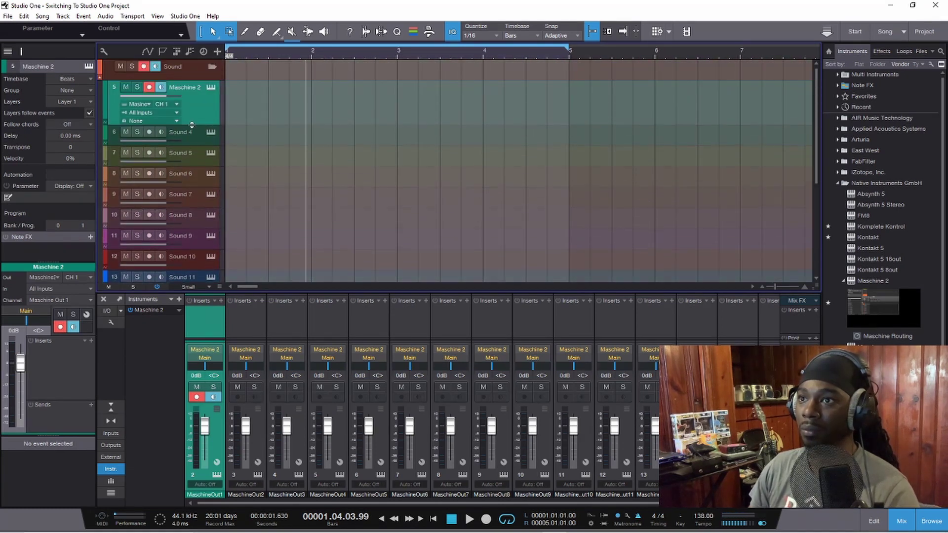
{"action": "left_click", "coordinate": [158, 105]}
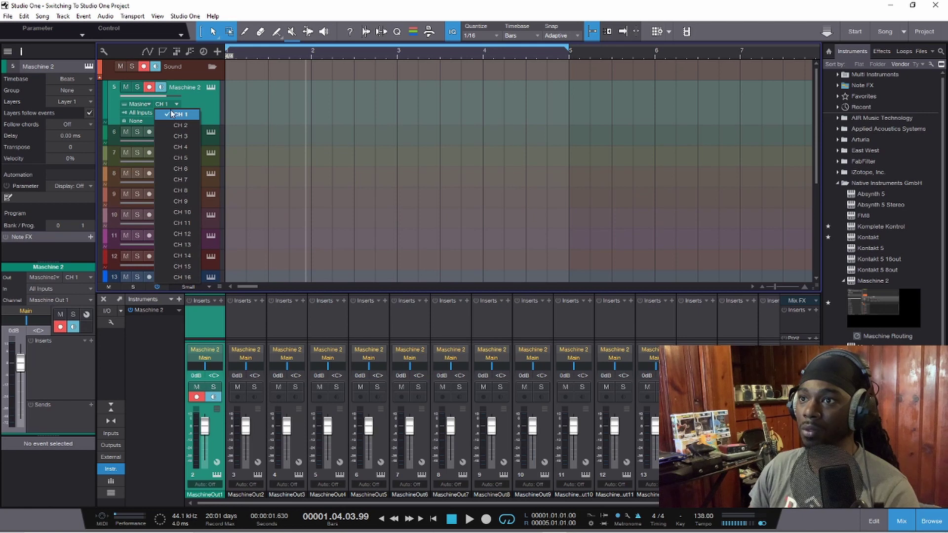
{"action": "left_click", "coordinate": [172, 112]}
{"action": "left_click", "coordinate": [140, 112]}
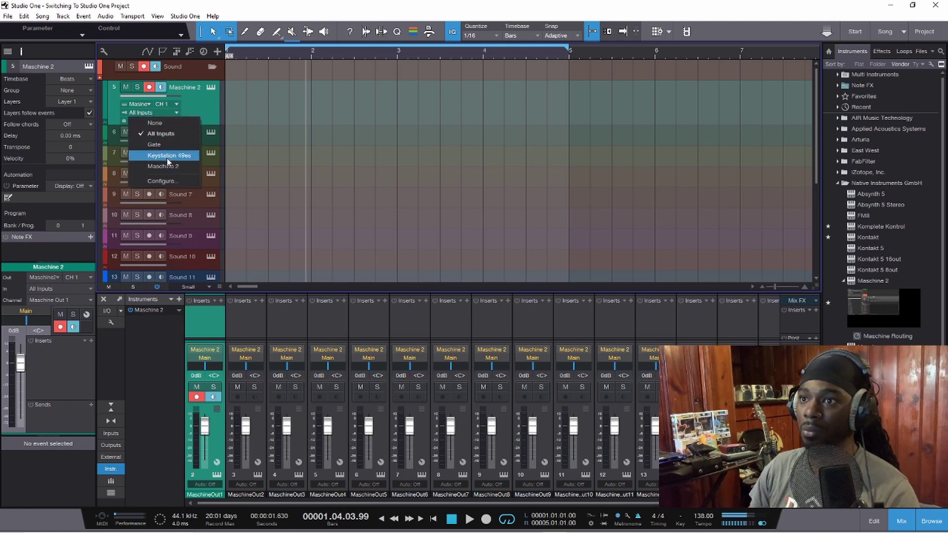
{"action": "left_click", "coordinate": [169, 155]}
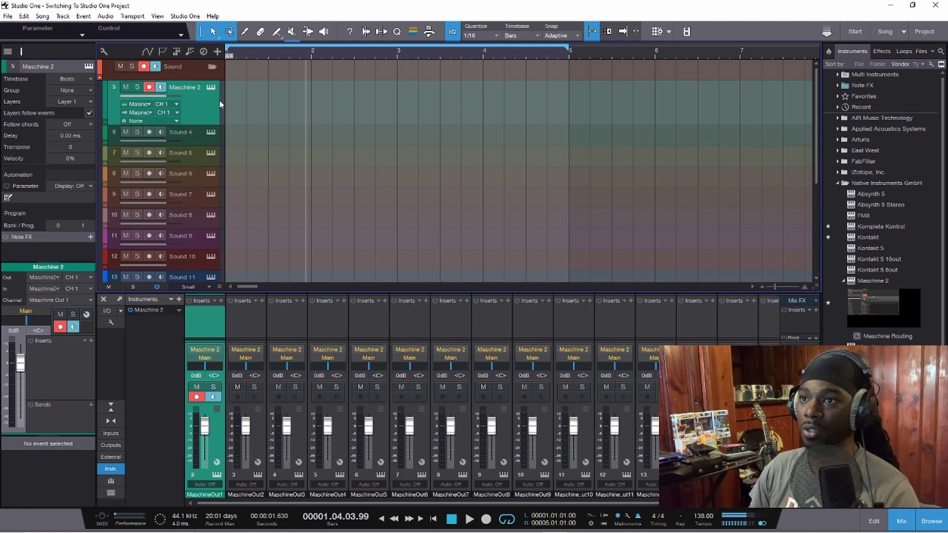
{"action": "left_click_drag", "start_coordinate": [203, 125], "coordinate": [200, 100]}
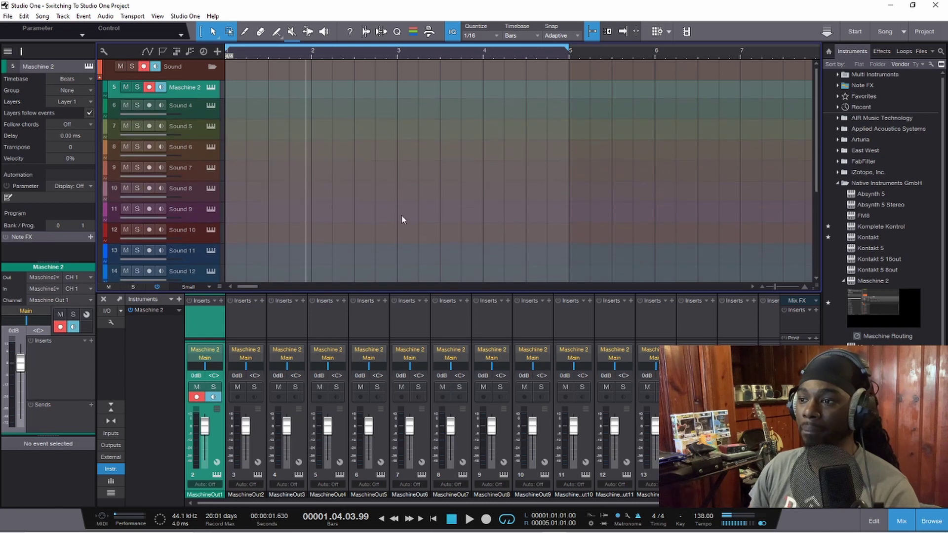
- Reopen the Maschine 2 instrument and load the factory 808 Kit into Group A1
{"action": "left_click", "coordinate": [211, 88]}
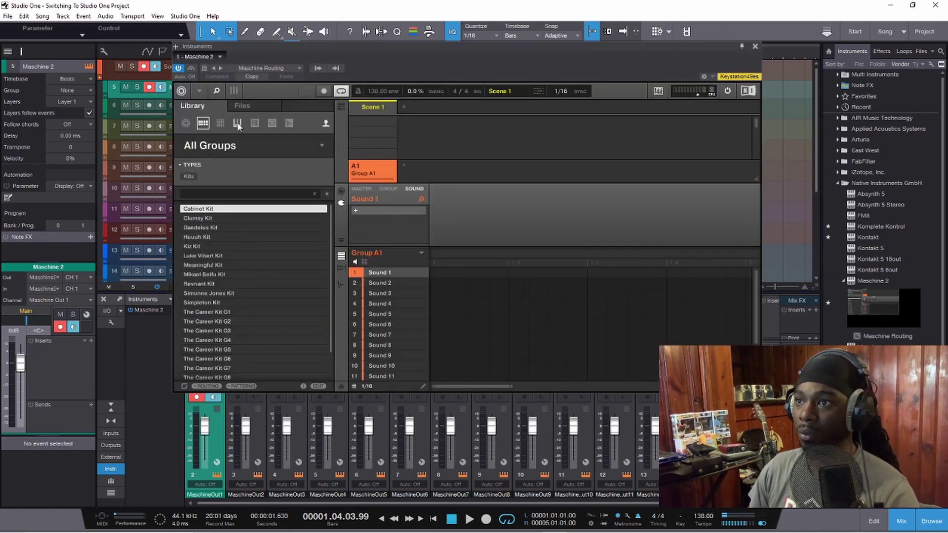
{"action": "left_click", "coordinate": [327, 127]}
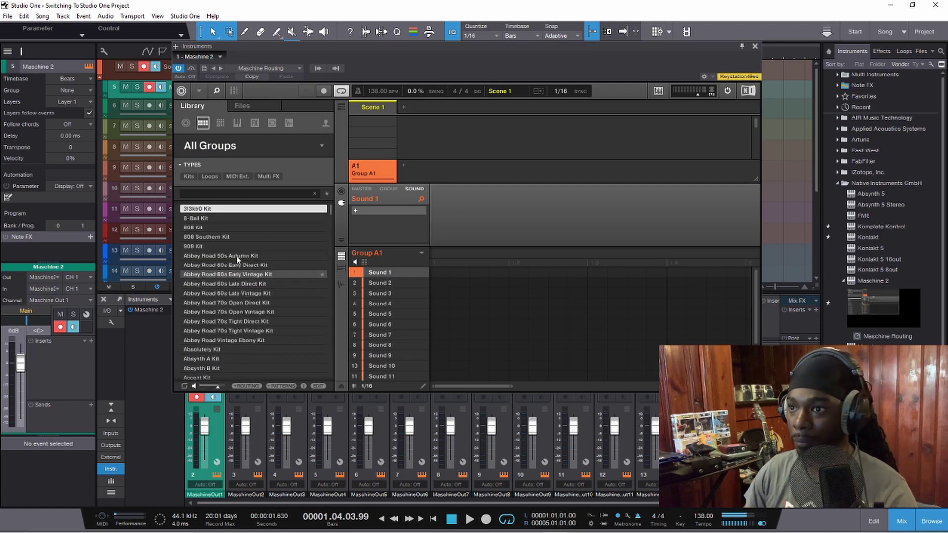
{"action": "left_click", "coordinate": [246, 218]}
{"action": "left_click", "coordinate": [250, 228]}
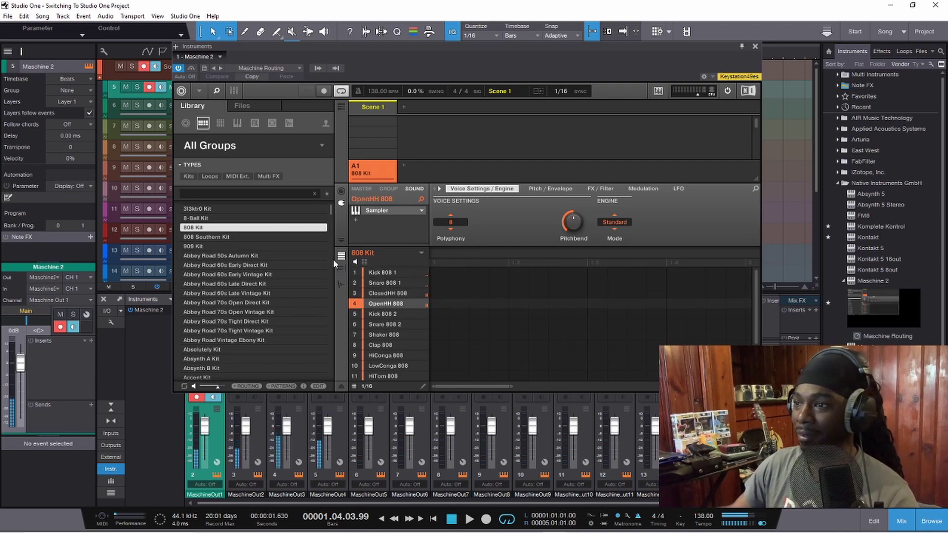
- Move the Maschine 2 window clear of the mixer, and show narrow channel strips together with the input channels
{"action": "left_click_drag", "start_coordinate": [671, 47], "coordinate": [714, 7]}
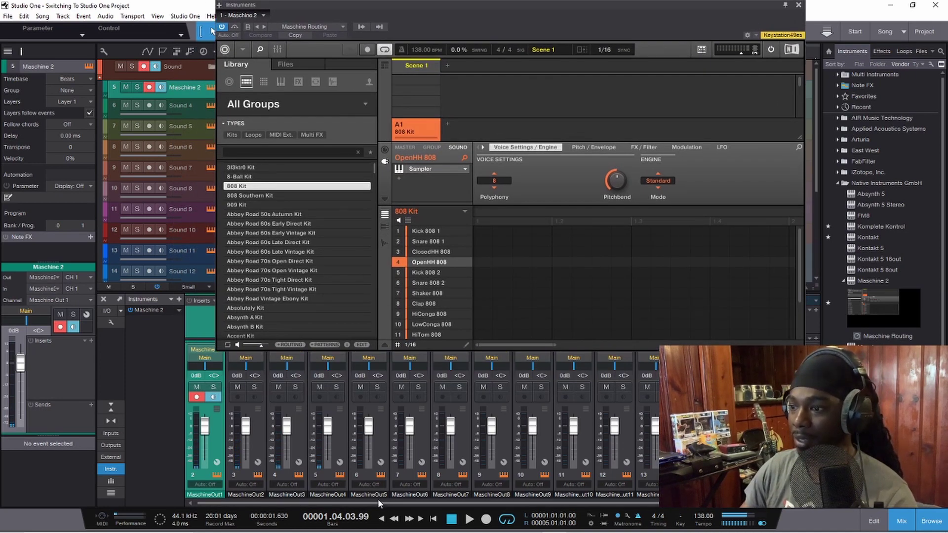
{"action": "left_click", "coordinate": [110, 432]}
{"action": "left_click", "coordinate": [106, 431]}
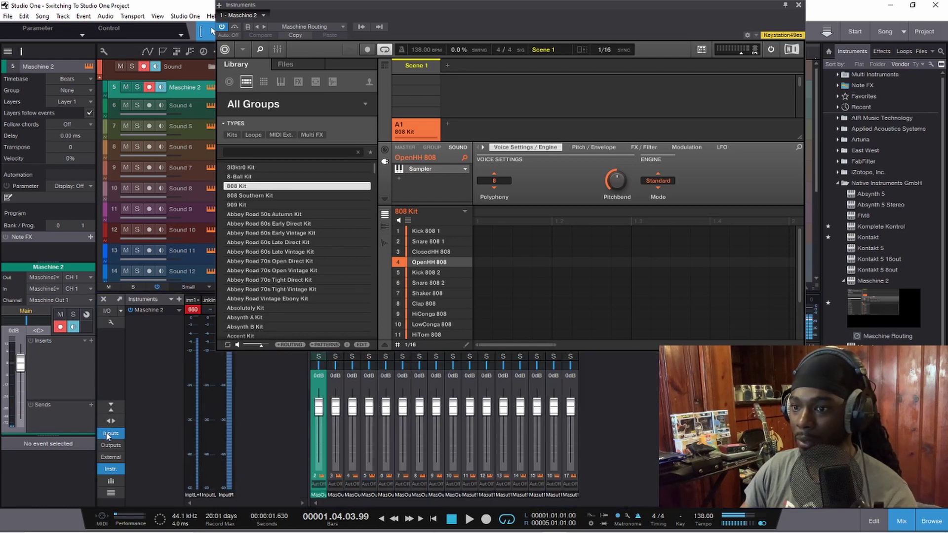
- Hide the mixer's input channels, then reveal the channel meters by moving the Maschine 2 window aside and closing it
{"action": "left_click", "coordinate": [111, 421]}
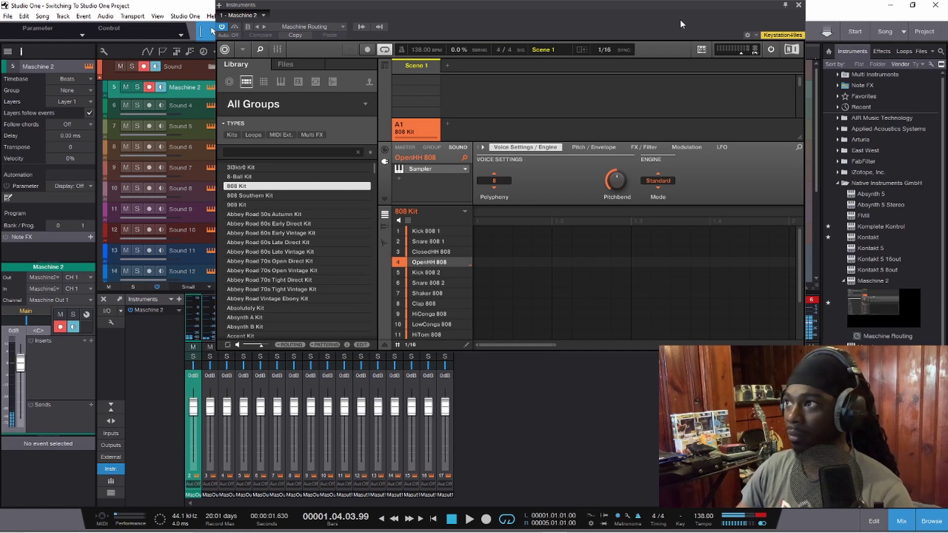
{"action": "left_click_drag", "start_coordinate": [684, 2], "coordinate": [735, 461]}
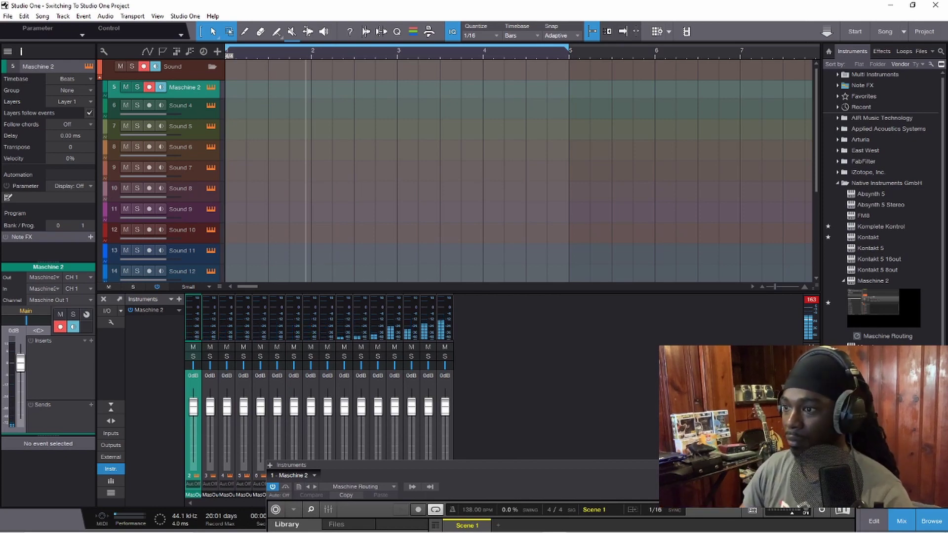
{"action": "left_click_drag", "start_coordinate": [550, 461], "coordinate": [486, 81]}
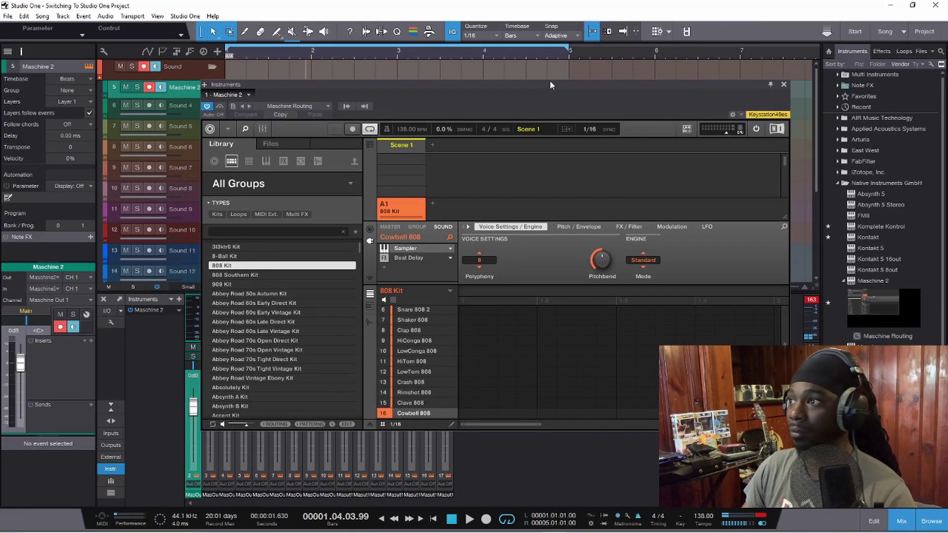
{"action": "left_click_drag", "start_coordinate": [549, 83], "coordinate": [478, 133]}
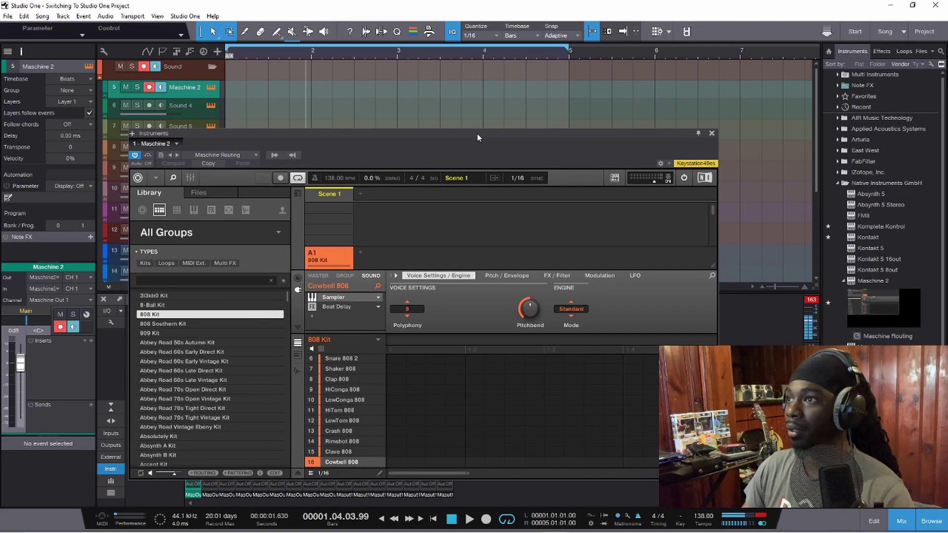
{"action": "left_click", "coordinate": [712, 134]}
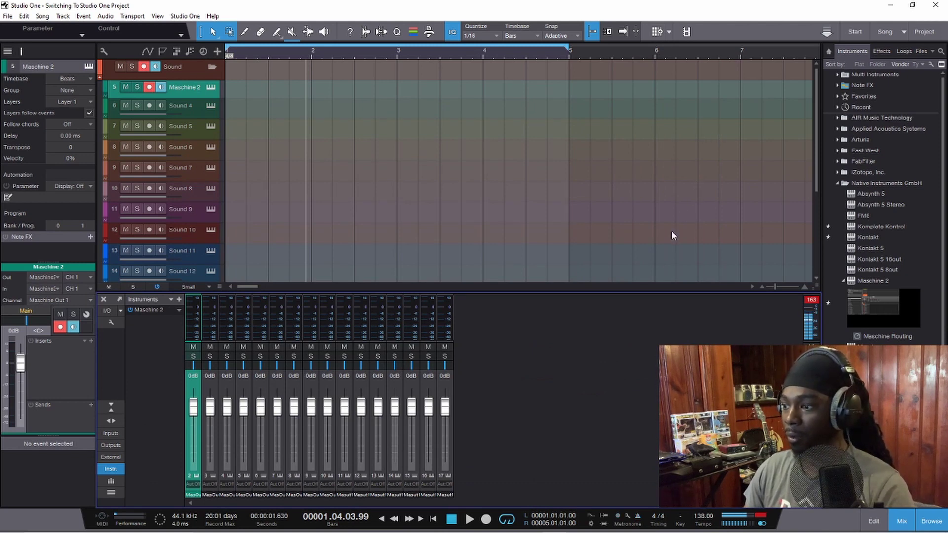
- Arm every track in the Sound folder for recording and shrink the track height to Tiny so all of them fit
{"action": "left_click", "coordinate": [198, 74]}
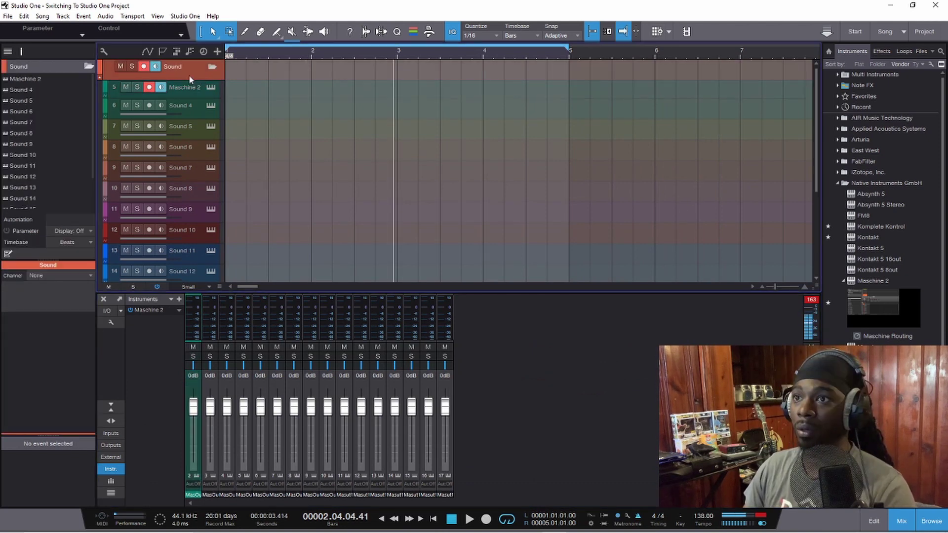
{"action": "left_click", "coordinate": [142, 66]}
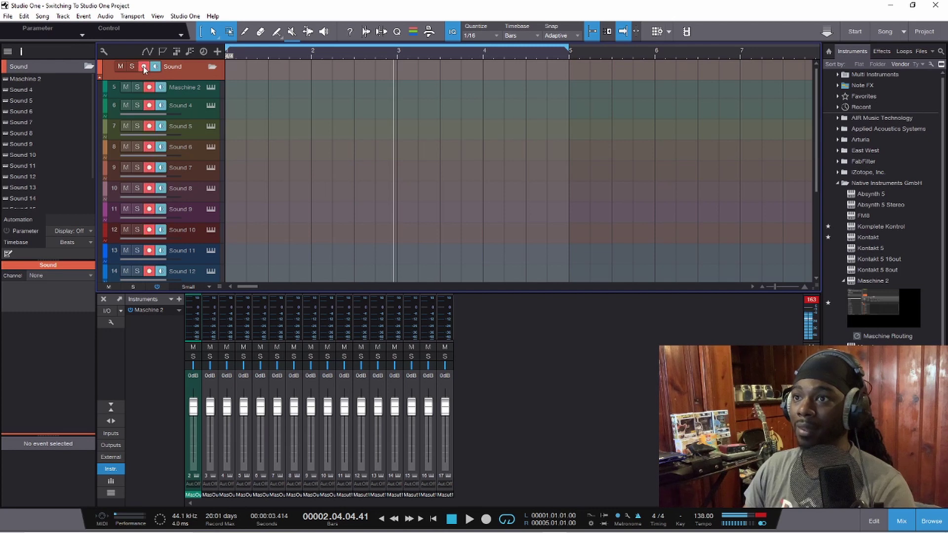
{"action": "scroll", "coordinate": [195, 245], "scroll_direction": "up", "scroll_amount": 5}
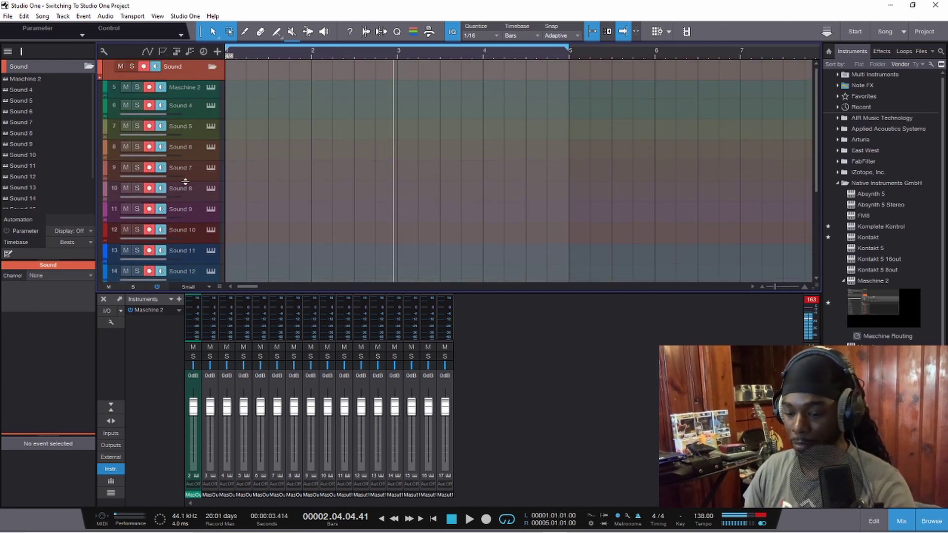
{"action": "key", "text": "shift+w"}
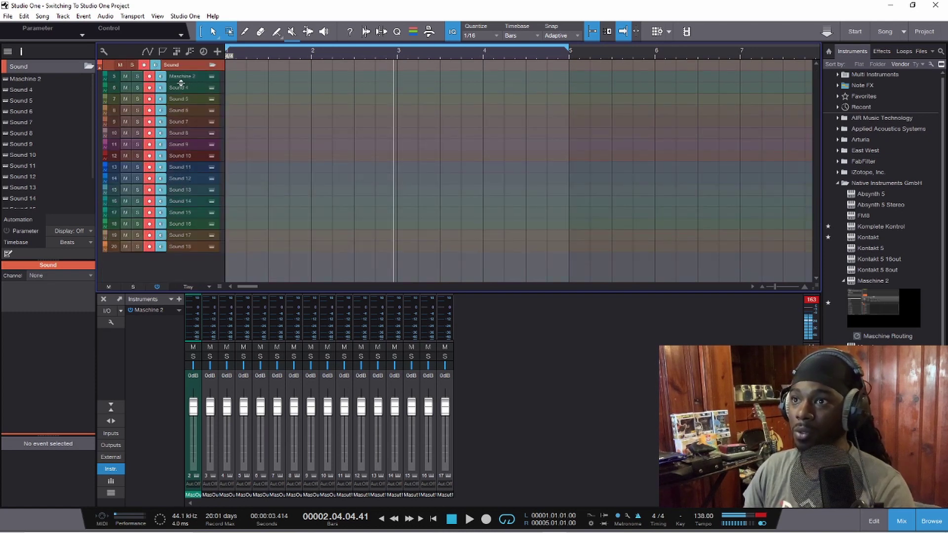
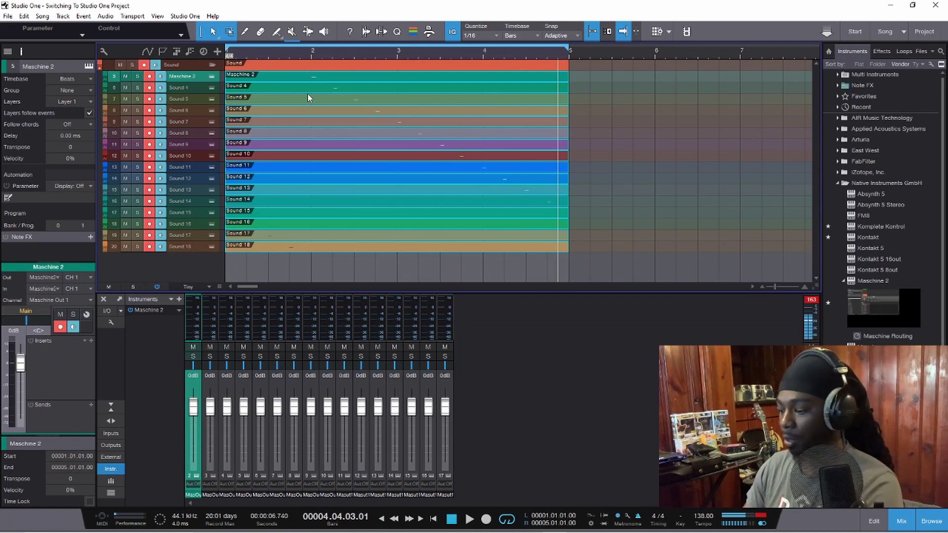
- Delete the test recordings from the Sound folder's tracks and leave only the Maschine 2 track armed
{"action": "key", "text": "Delete"}
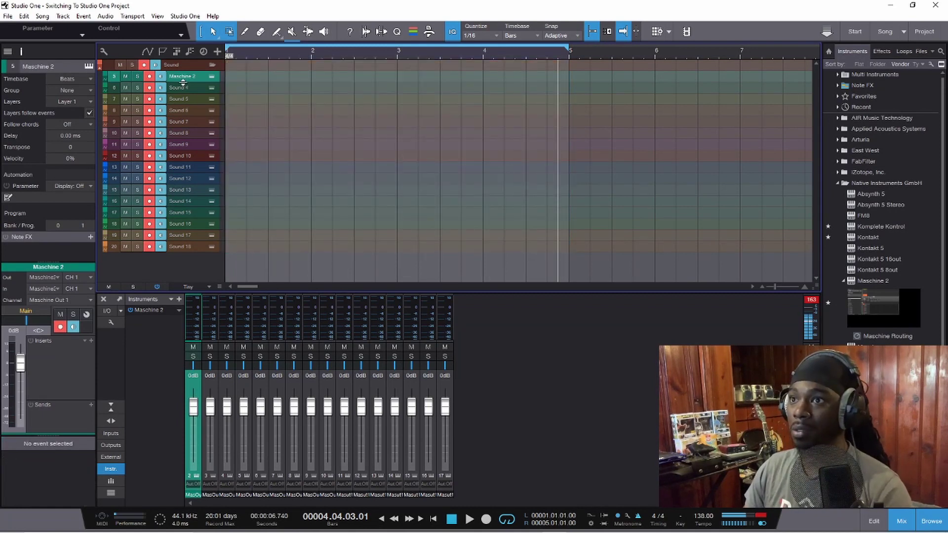
{"action": "left_click", "coordinate": [147, 65]}
{"action": "left_click", "coordinate": [149, 76]}
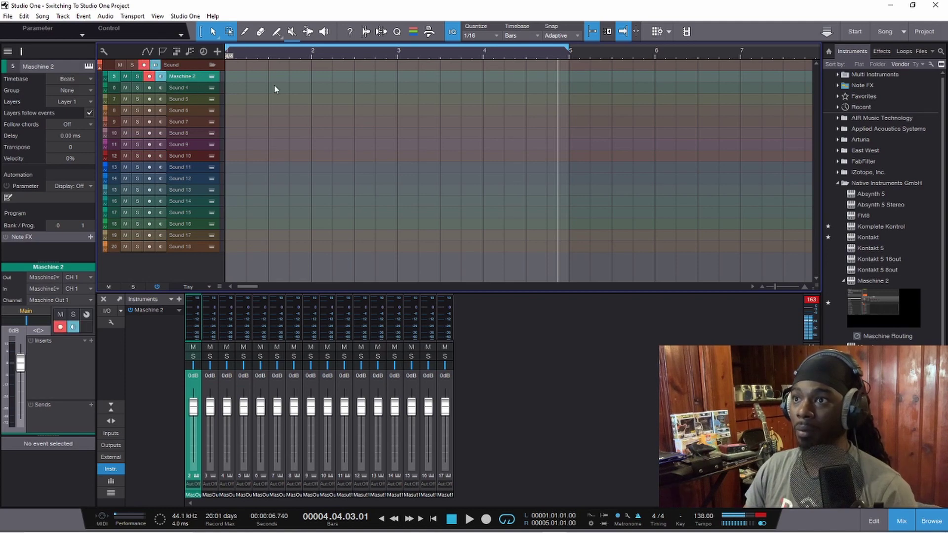
- Reopen the Maschine 2 instrument from its track, move its window up, and switch the library to Sounds
{"action": "left_click", "coordinate": [213, 77]}
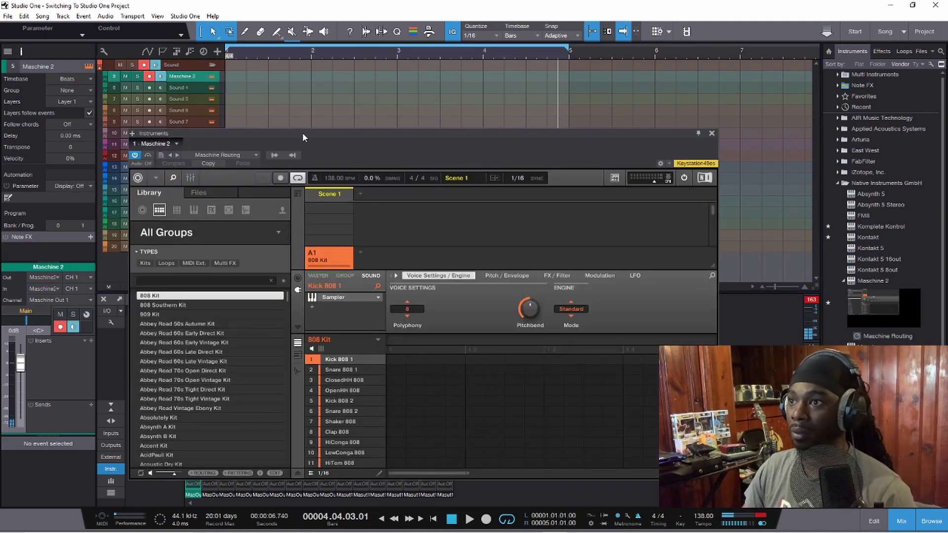
{"action": "left_click_drag", "start_coordinate": [302, 132], "coordinate": [333, 54]}
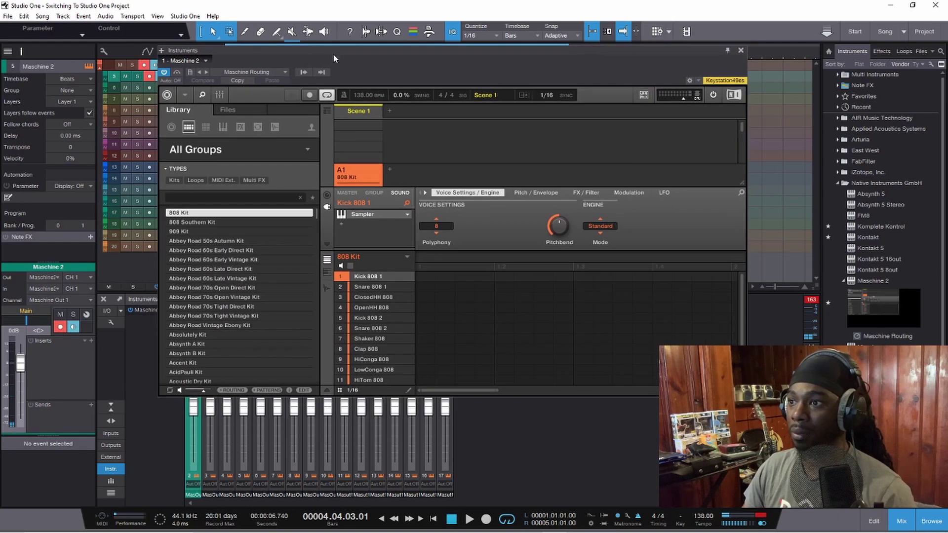
{"action": "left_click", "coordinate": [224, 128]}
{"action": "left_click", "coordinate": [206, 127]}
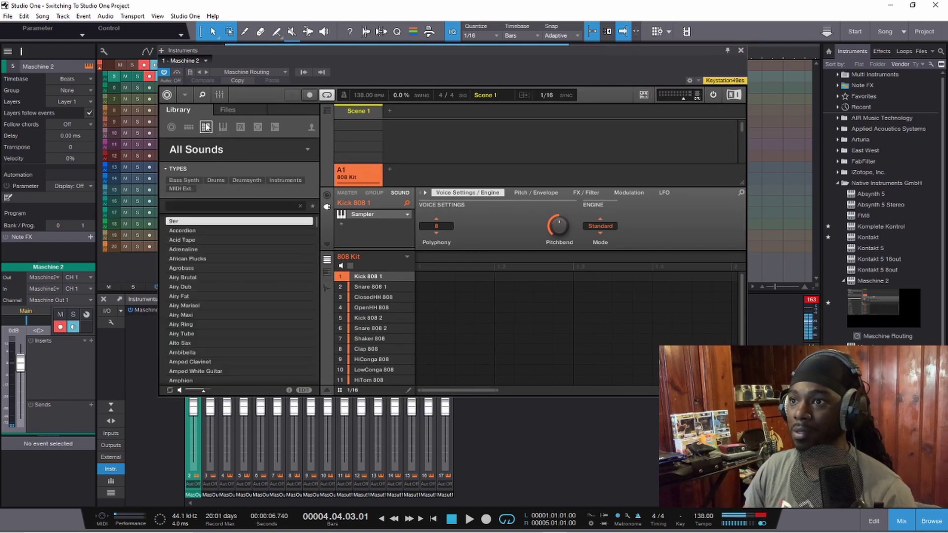
- Audition several library sounds, filter the list to Instruments, and load Agrobass into sound slot 1 of the 808 Kit
{"action": "left_click", "coordinate": [228, 241]}
{"action": "left_click", "coordinate": [229, 258]}
{"action": "left_click", "coordinate": [233, 278]}
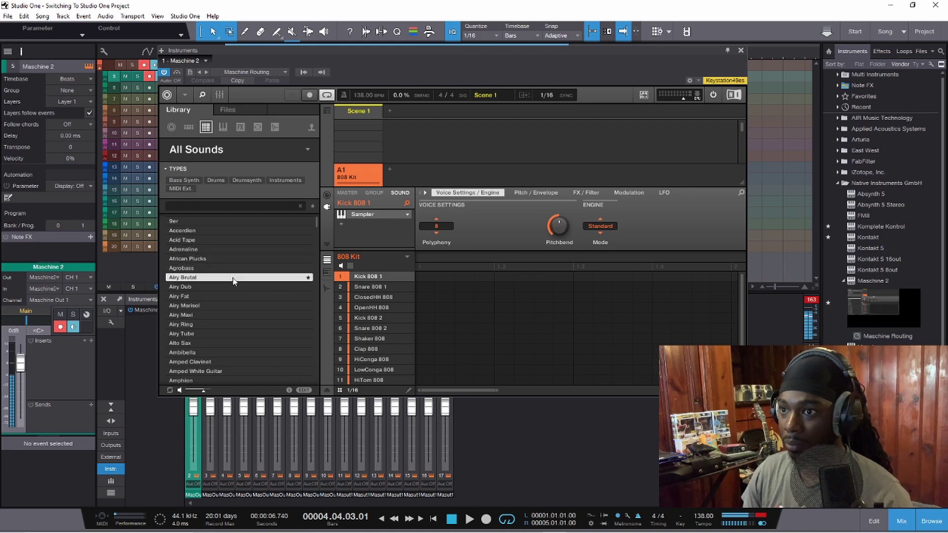
{"action": "left_click", "coordinate": [229, 296]}
{"action": "left_click", "coordinate": [230, 306]}
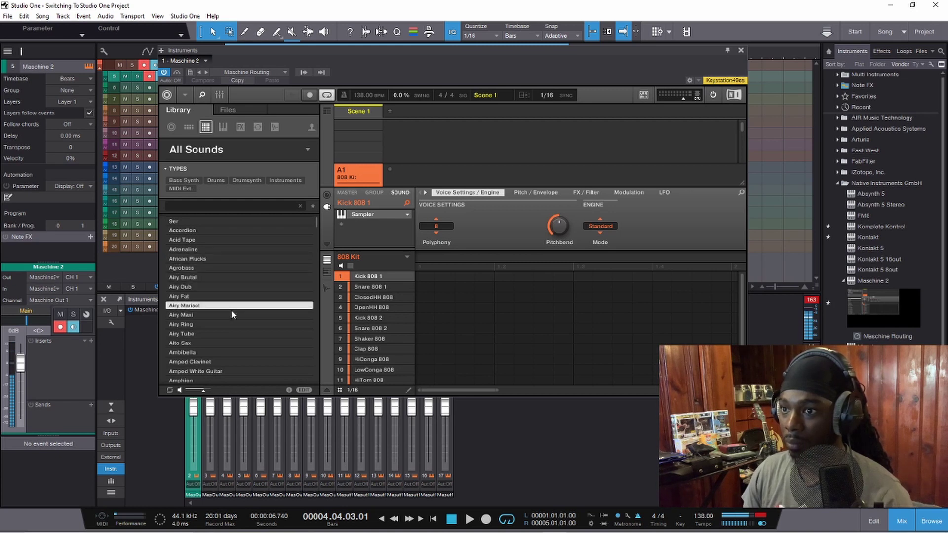
{"action": "left_click", "coordinate": [280, 181]}
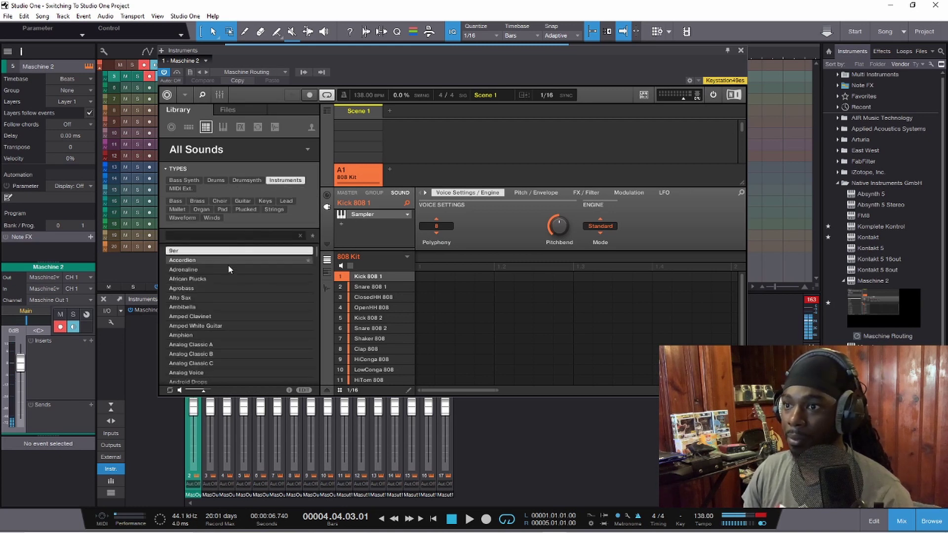
{"action": "double_click", "coordinate": [234, 293]}
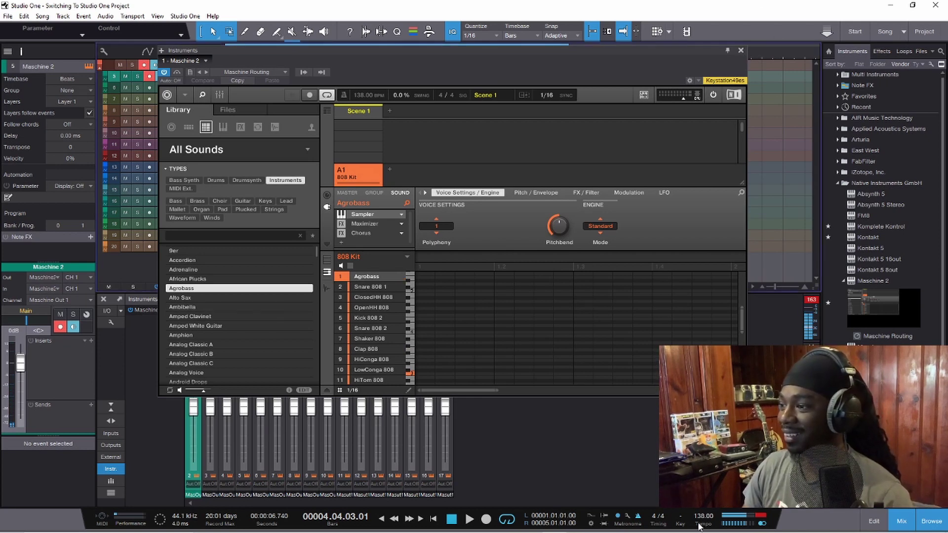
- Set the song tempo to 168 BPM and close the Maschine 2 window
{"action": "scroll", "coordinate": [699, 527], "scroll_direction": "up", "scroll_amount": 10}
{"action": "scroll", "coordinate": [699, 527], "scroll_direction": "down", "scroll_amount": 4}
{"action": "scroll", "coordinate": [698, 527], "scroll_direction": "down", "scroll_amount": 4}
{"action": "scroll", "coordinate": [698, 526], "scroll_direction": "up", "scroll_amount": 3}
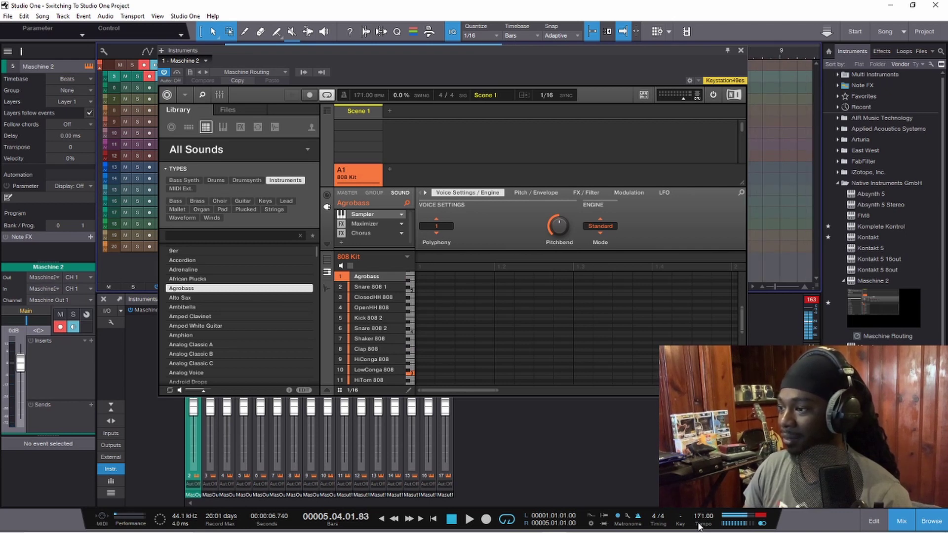
{"action": "scroll", "coordinate": [698, 527], "scroll_direction": "down", "scroll_amount": 1}
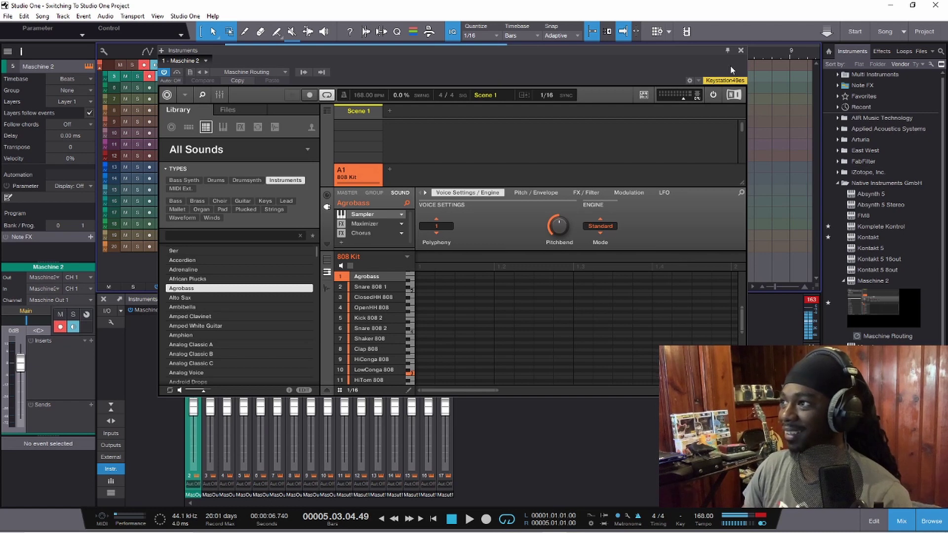
{"action": "left_click", "coordinate": [740, 50]}
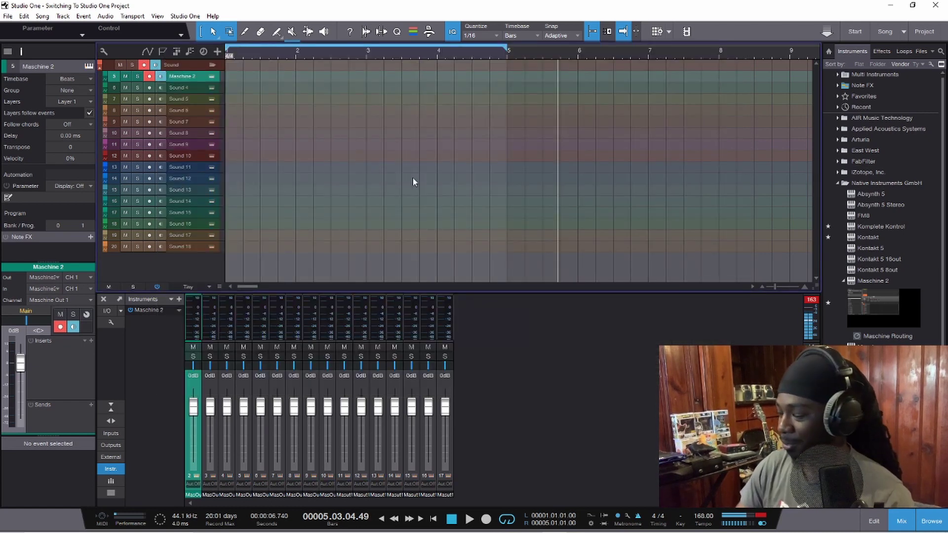
- Return to the start of the song and record an Agrobass melody on the Maschine 2 track from bar 1 to bar 5
{"action": "key", "text": "Home"}
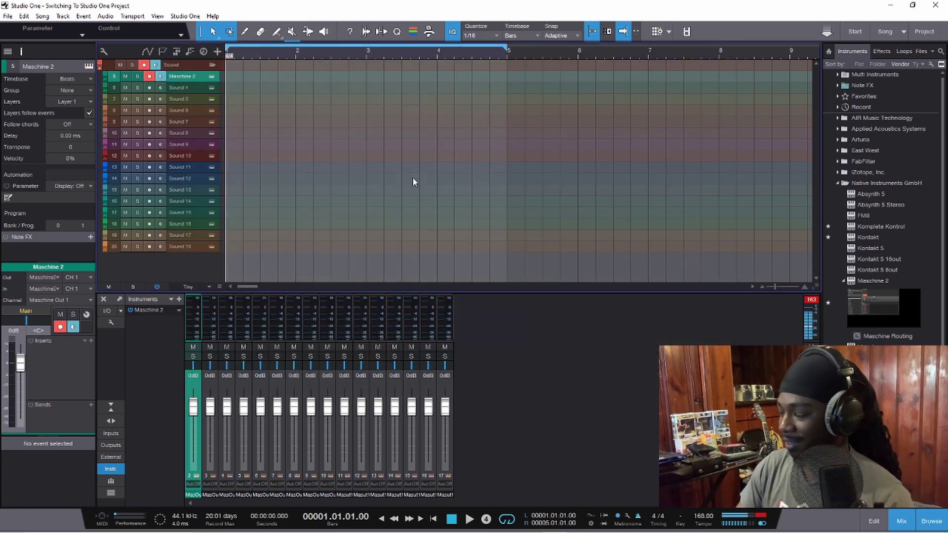
{"action": "key", "text": "KP_Multiply"}
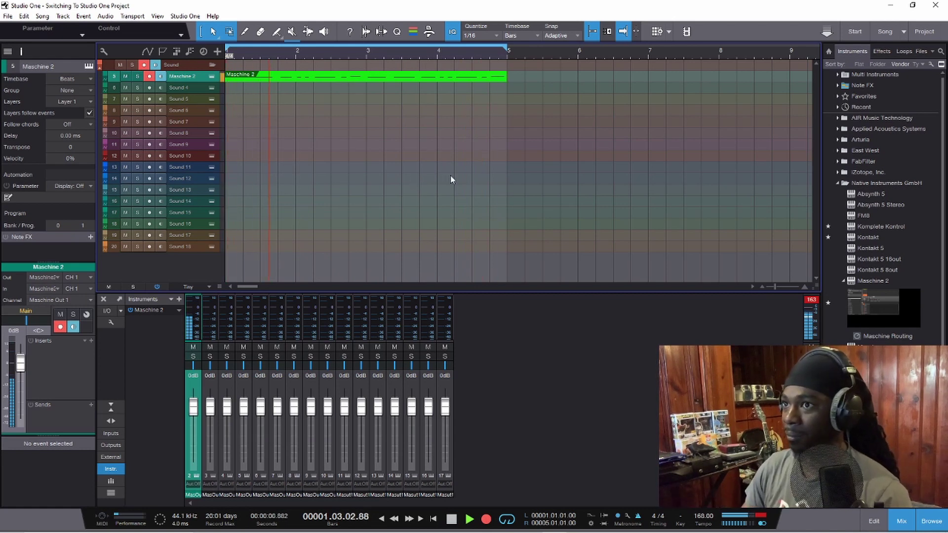
{"action": "key", "text": "KP_Multiply"}
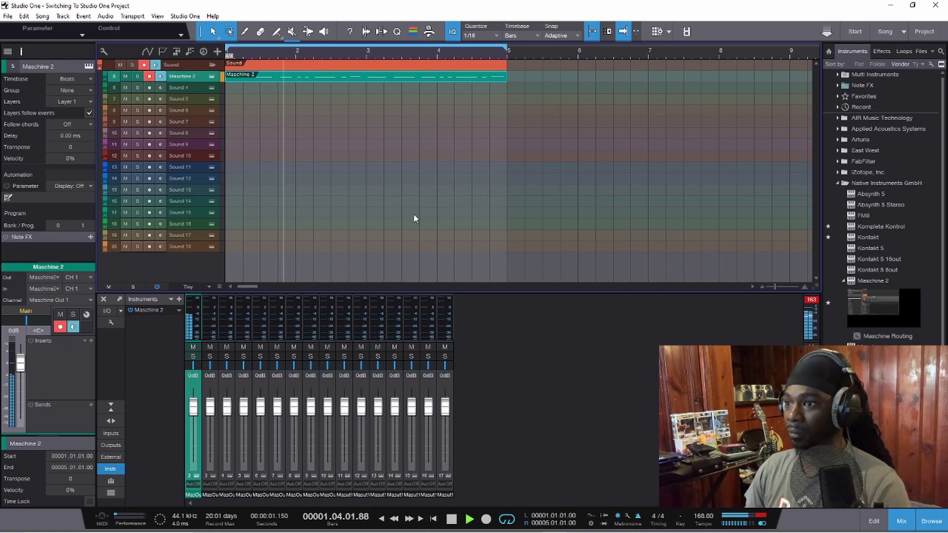
{"action": "key", "text": "space"}
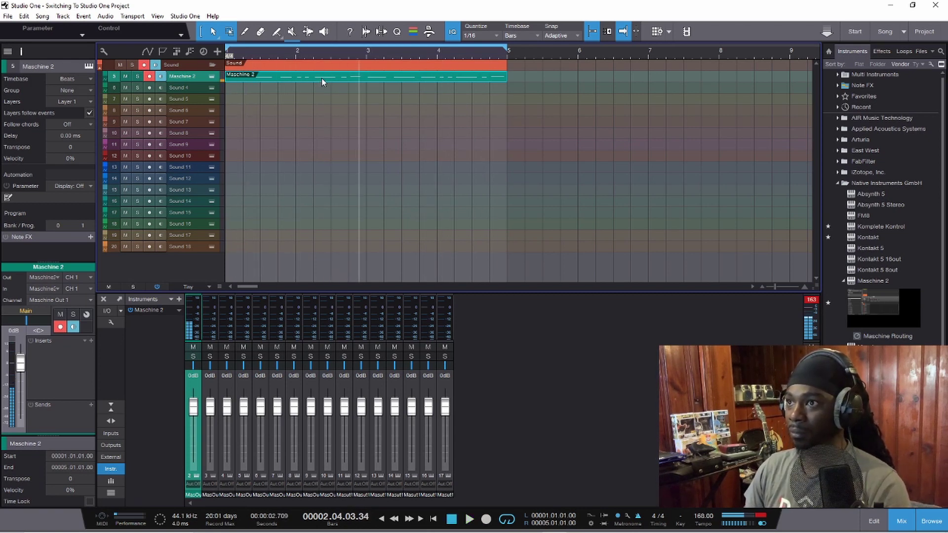
- Open the recorded Maschine 2 event in the note editor and adjust its timeline to view the melody's notes
{"action": "double_click", "coordinate": [321, 78]}
{"action": "left_click_drag", "start_coordinate": [403, 342], "coordinate": [468, 348]}
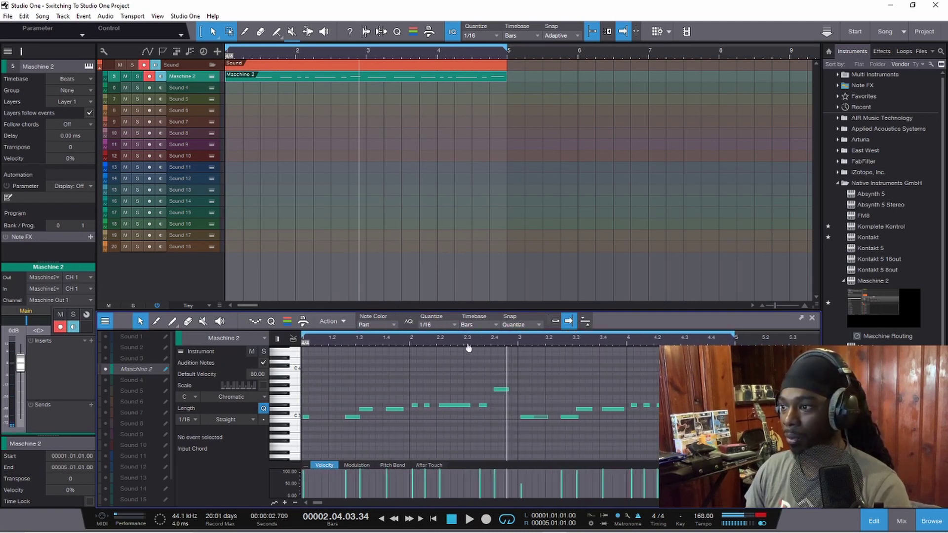